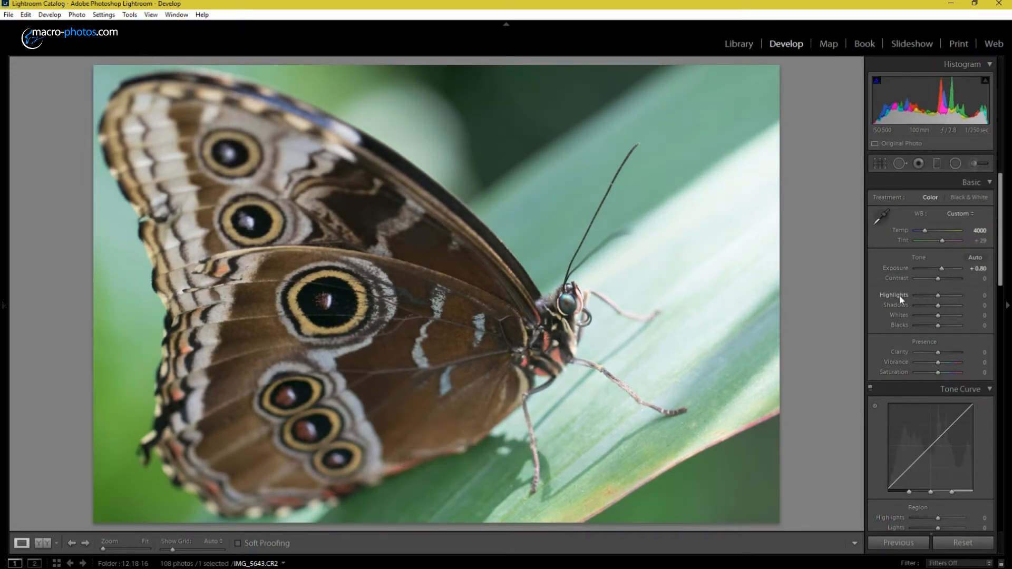
Step: Set the photo's Highlights to −100 and Shadows to +40
{"action": "left_click_drag", "start_coordinate": [938, 296], "coordinate": [909, 296]}
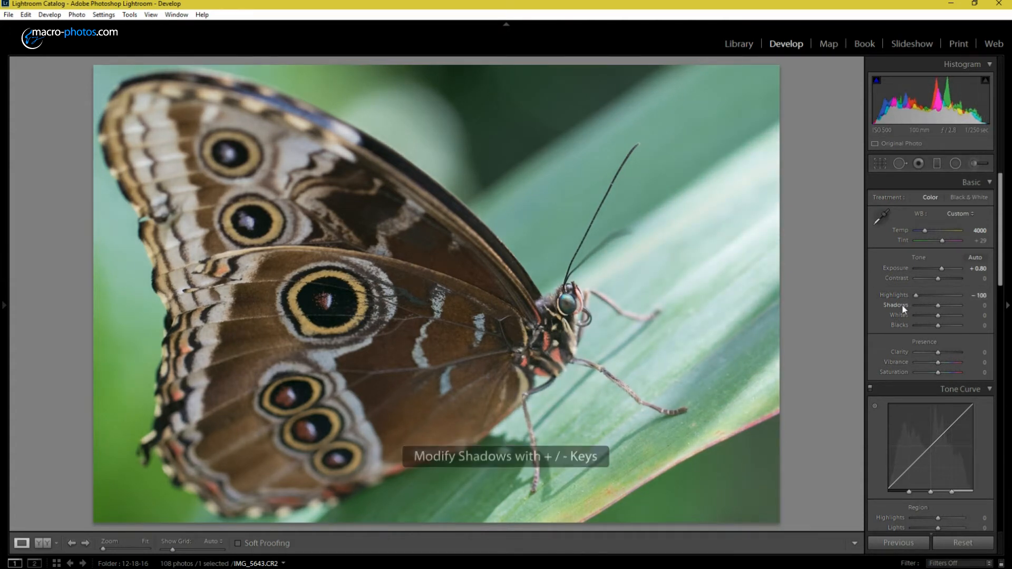
{"action": "key", "text": "plus"}
{"action": "key", "text": "plus"}
{"action": "key", "text": "plus"}
{"action": "key", "text": "plus"}
{"action": "key", "text": "plus"}
{"action": "key", "text": "plus"}
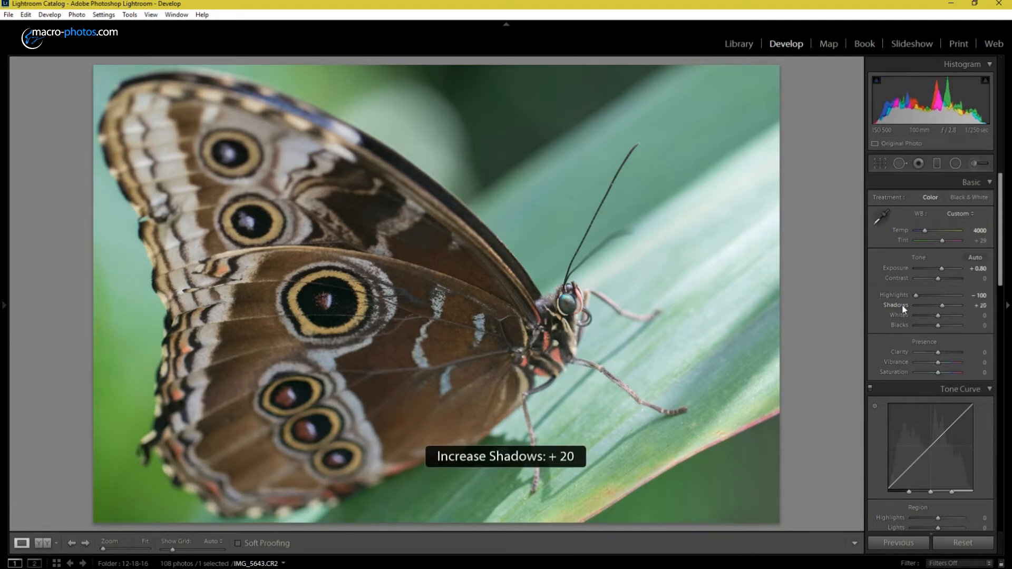
{"action": "key", "text": "plus"}
{"action": "key", "text": "plus"}
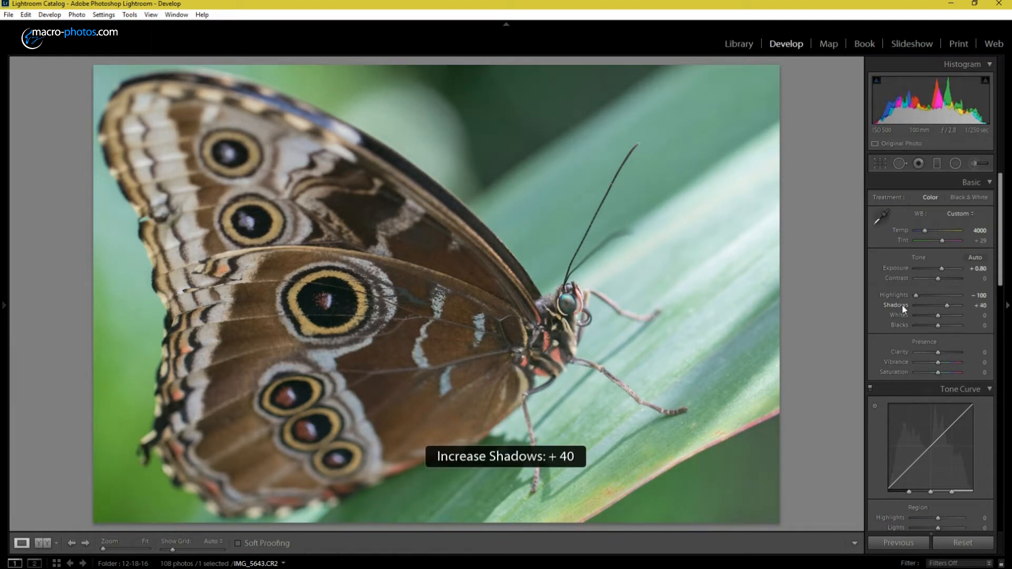
Step: Set the Whites to +26 and the Blacks to −31 while checking the clipping preview
{"action": "left_click", "coordinate": [940, 316], "text": "alt"}
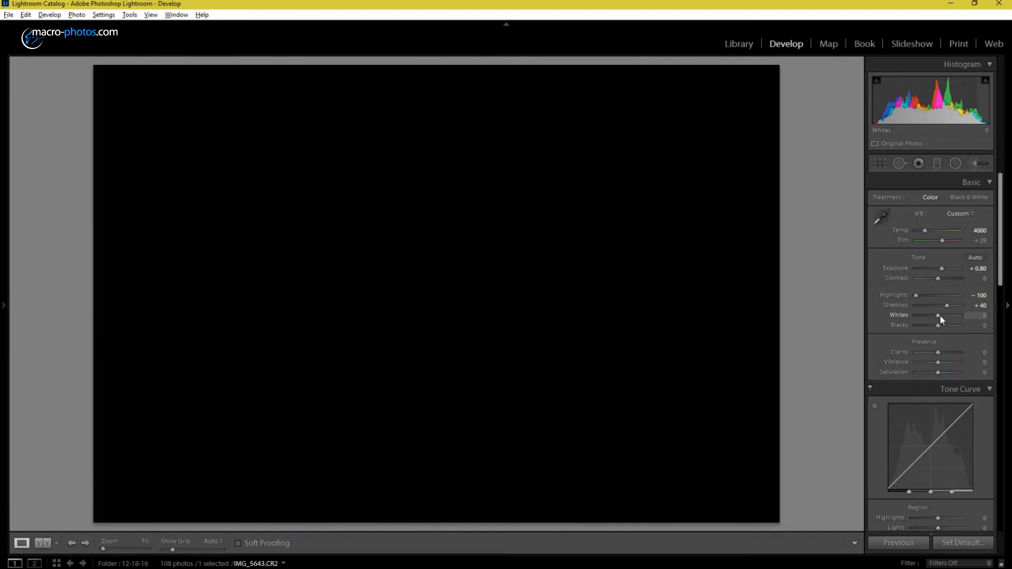
{"action": "left_click_drag", "start_coordinate": [941, 315], "coordinate": [953, 321]}
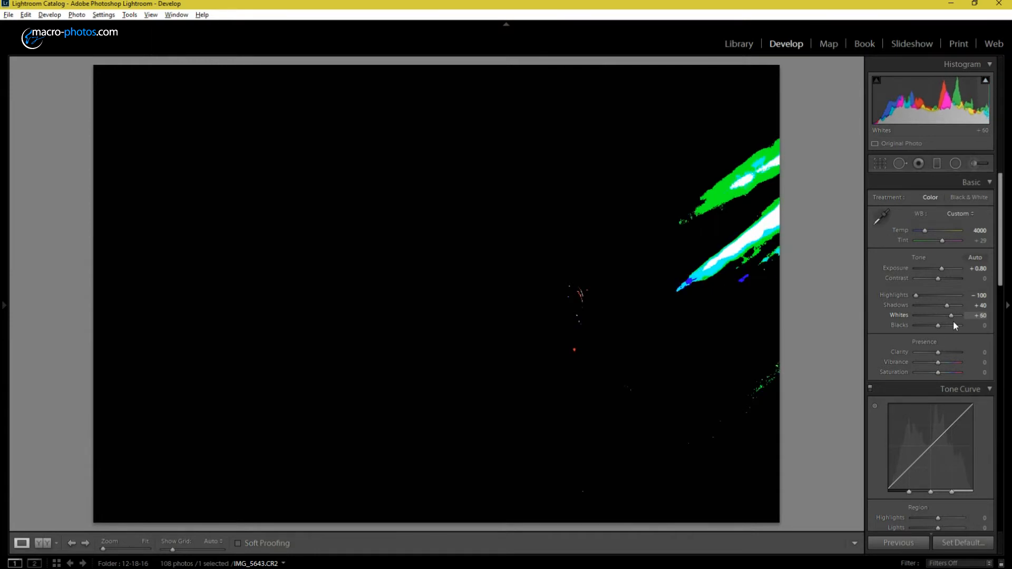
{"action": "left_click_drag", "start_coordinate": [953, 321], "coordinate": [942, 321]}
{"action": "key", "text": "minus"}
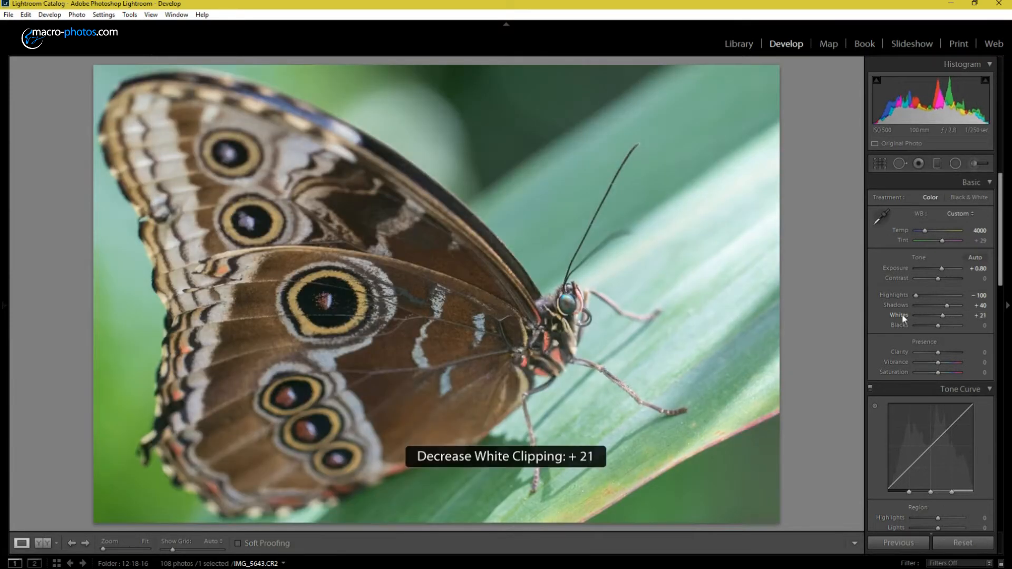
{"action": "key", "text": "plus"}
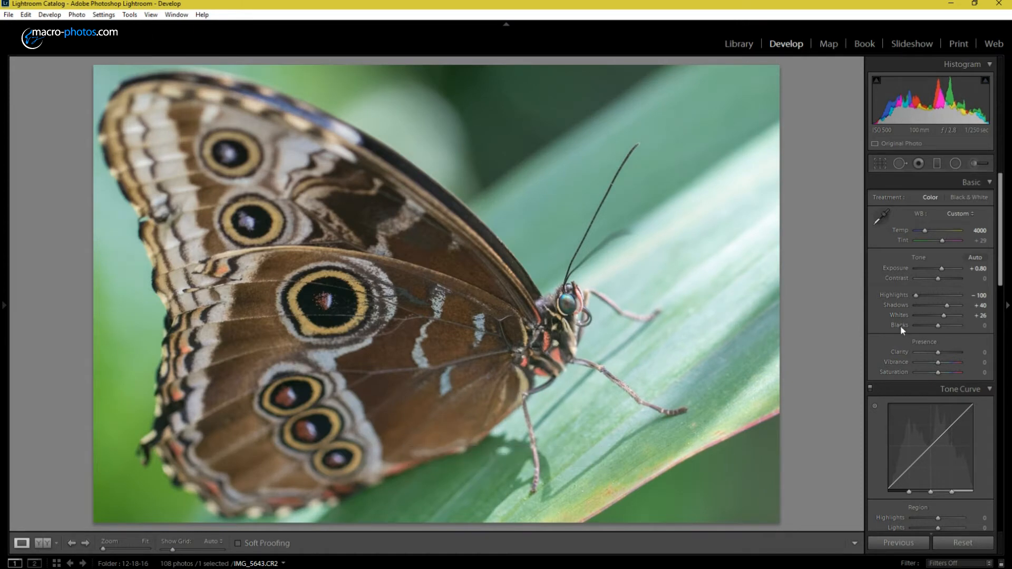
{"action": "left_click_drag", "start_coordinate": [937, 325], "coordinate": [935, 332]}
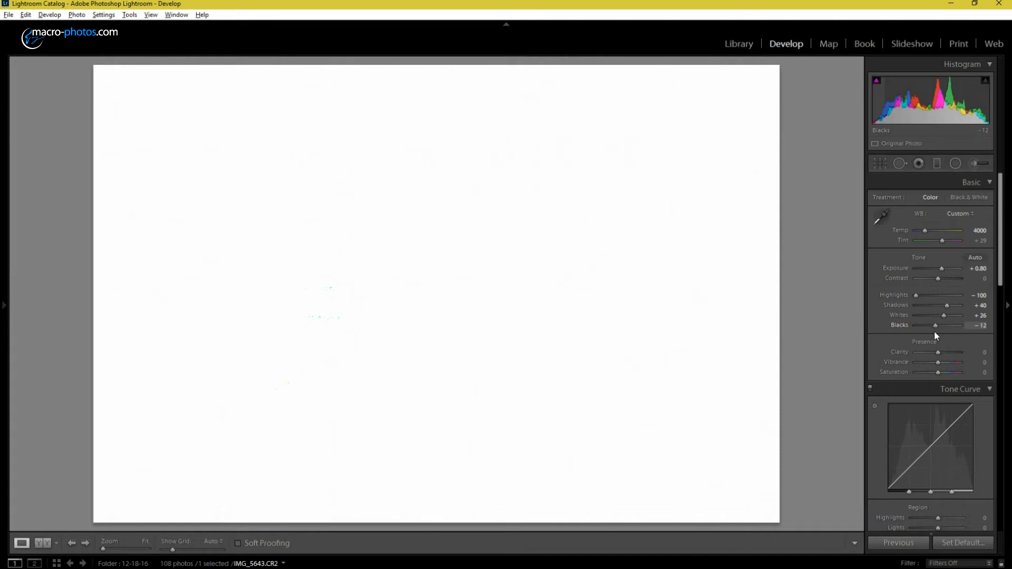
{"action": "left_click_drag", "start_coordinate": [933, 334], "coordinate": [930, 336]}
Step: Set Clarity to +12 and raise Vibrance to at least +20
{"action": "left_click", "coordinate": [986, 353]}
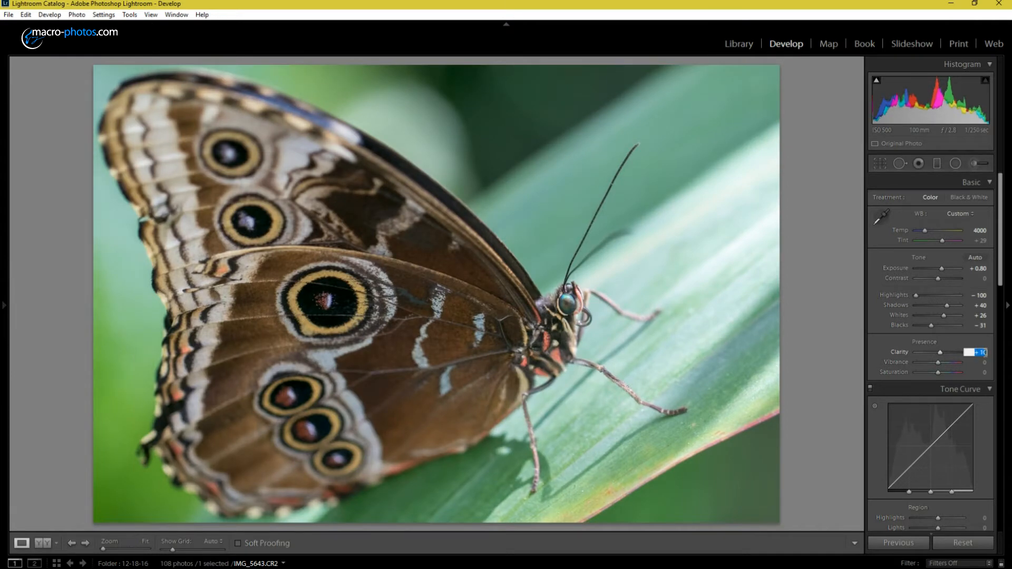
{"action": "type", "text": "12"}
{"action": "key", "text": "Return"}
{"action": "left_click", "coordinate": [902, 364]}
{"action": "key", "text": "shift+equal"}
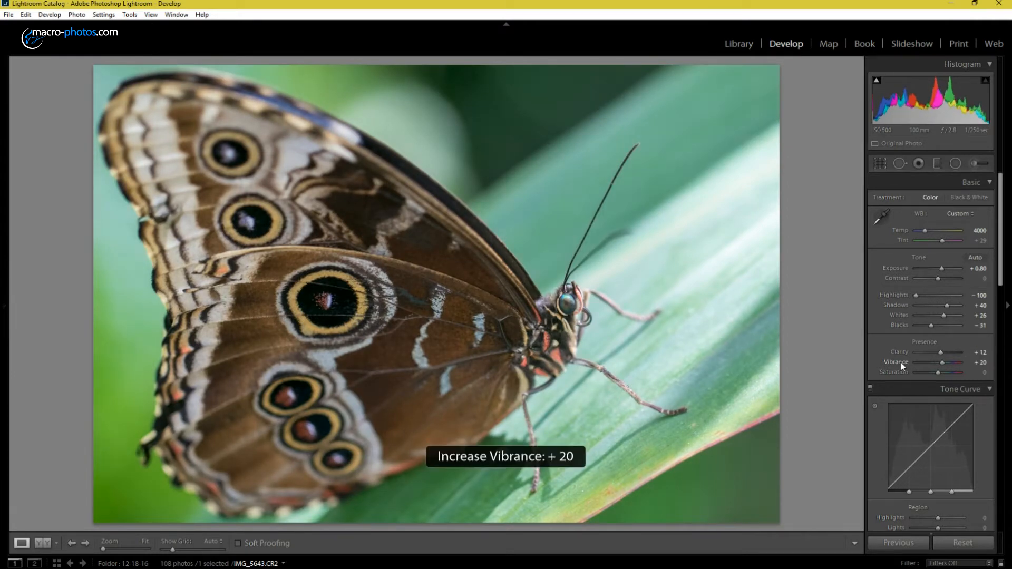
{"action": "key", "text": "equal"}
{"action": "key", "text": "equal"}
Step: Change the tone curve's point curve to Medium Contrast
{"action": "left_click_drag", "start_coordinate": [1005, 277], "coordinate": [998, 348]}
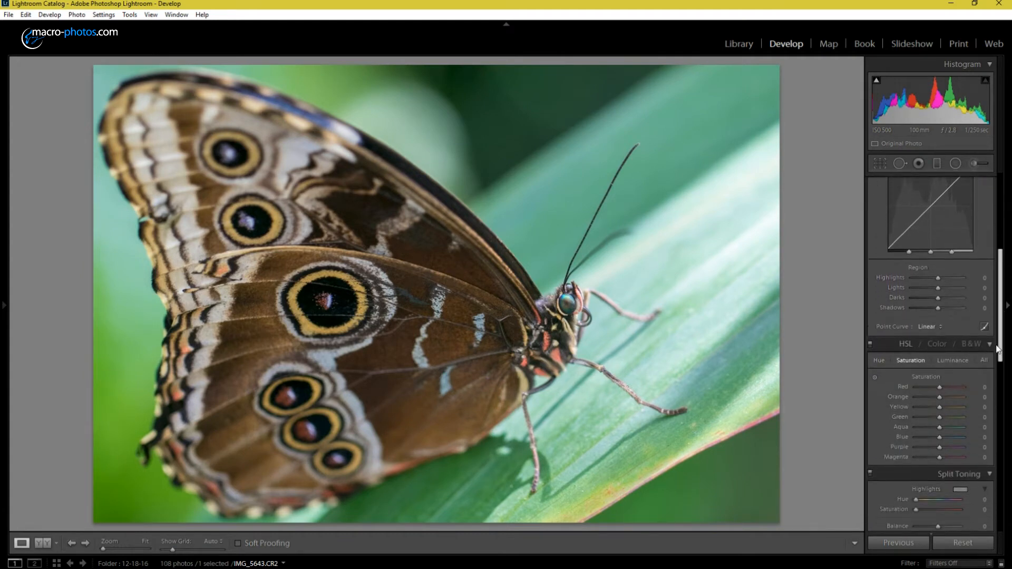
{"action": "left_click", "coordinate": [927, 327]}
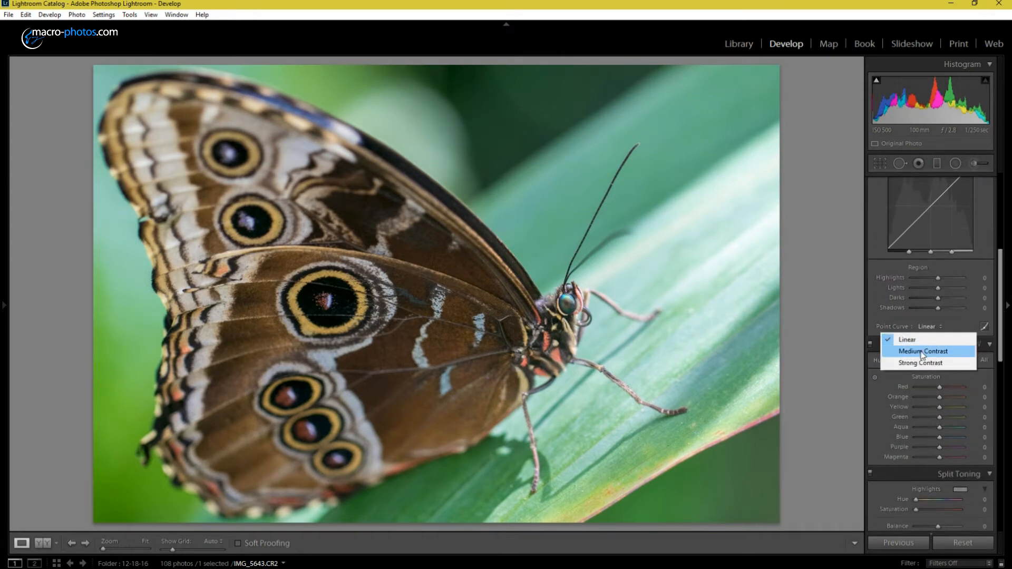
{"action": "left_click", "coordinate": [922, 351]}
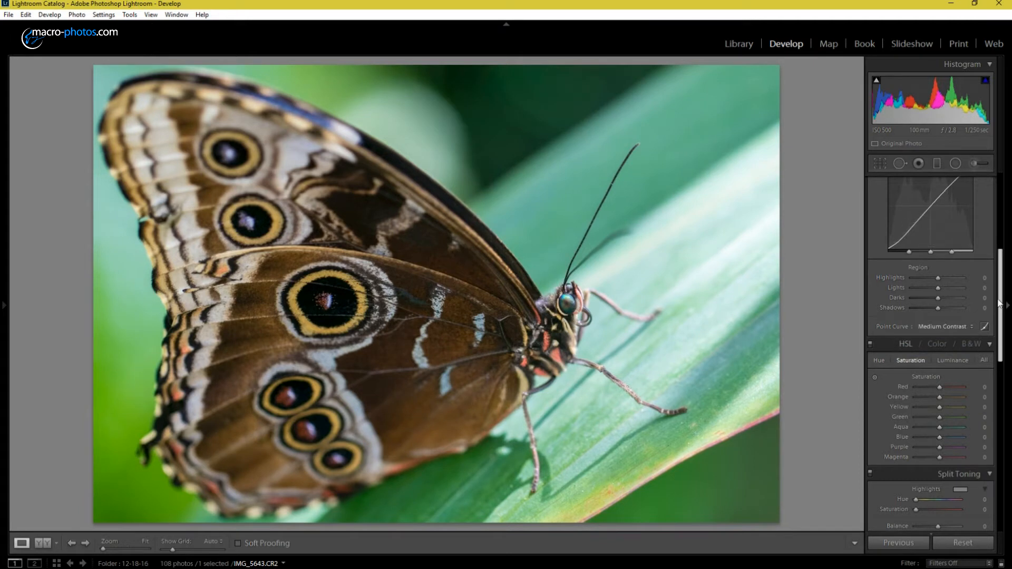
Step: Raise the Yellow saturation in the HSL adjustments to at least +15
{"action": "scroll", "coordinate": [992, 333], "scroll_direction": "down", "scroll_amount": 3}
{"action": "scroll", "coordinate": [991, 333], "scroll_direction": "down", "scroll_amount": 1}
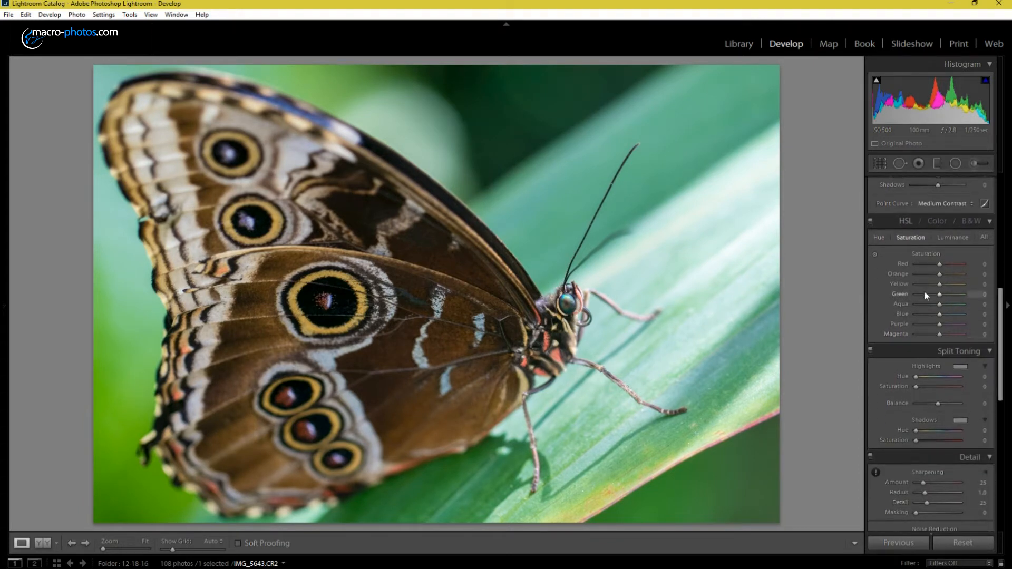
{"action": "mouse_move", "coordinate": [901, 283]}
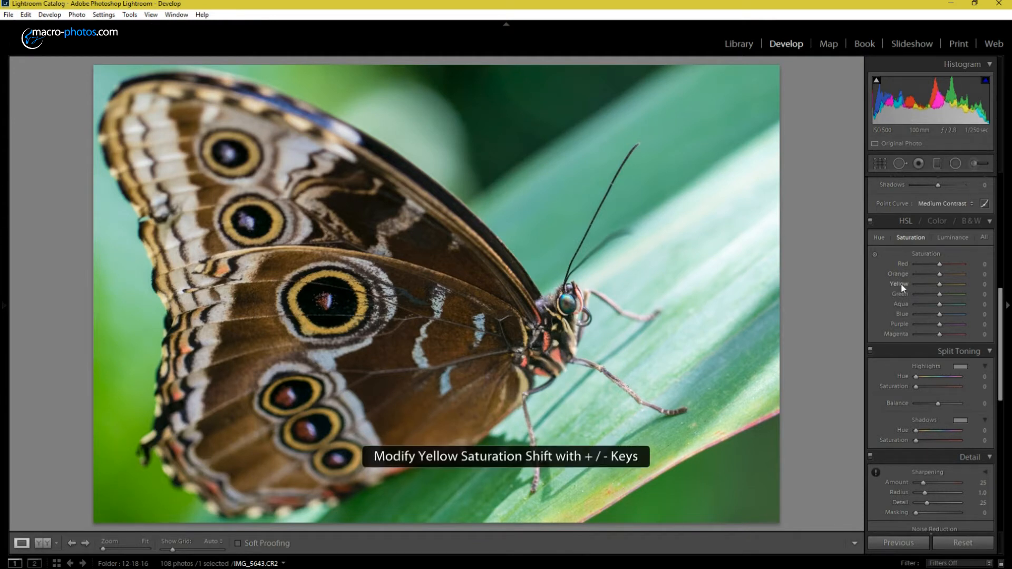
{"action": "key", "text": "plus"}
{"action": "key", "text": "plus"}
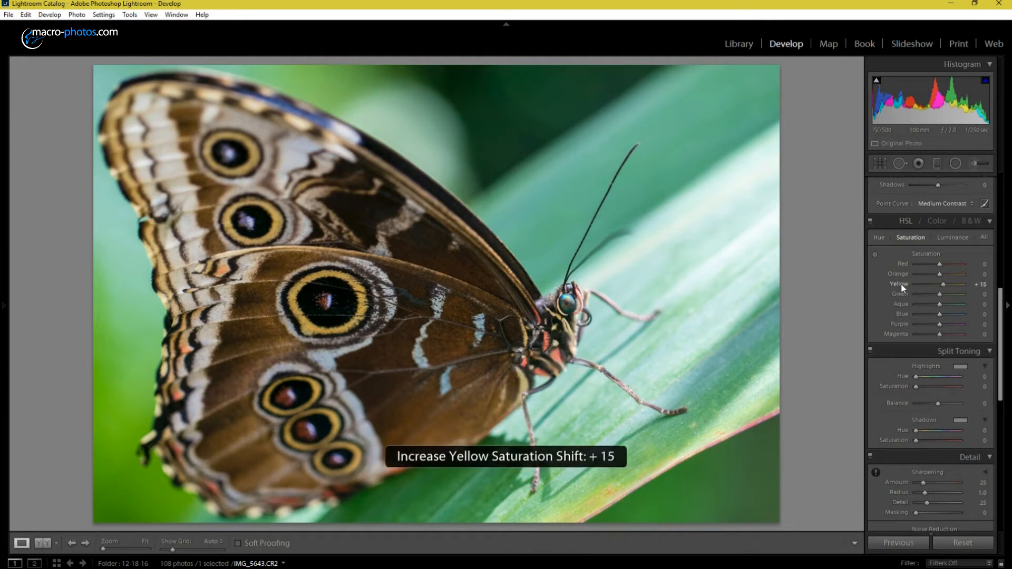
{"action": "key", "text": "plus"}
{"action": "key", "text": "plus"}
{"action": "key", "text": "plus"}
Step: Set the luminance noise reduction to 70
{"action": "left_click_drag", "start_coordinate": [1003, 312], "coordinate": [1004, 328]}
{"action": "scroll", "coordinate": [943, 363], "scroll_direction": "down", "scroll_amount": 5}
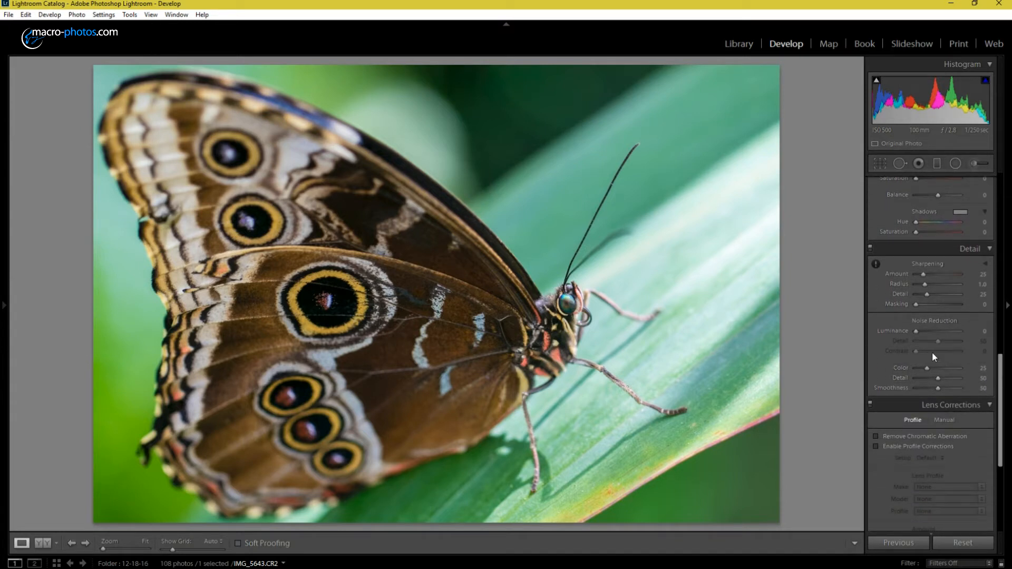
{"action": "left_click_drag", "start_coordinate": [918, 336], "coordinate": [948, 332]}
{"action": "left_click", "coordinate": [975, 332]}
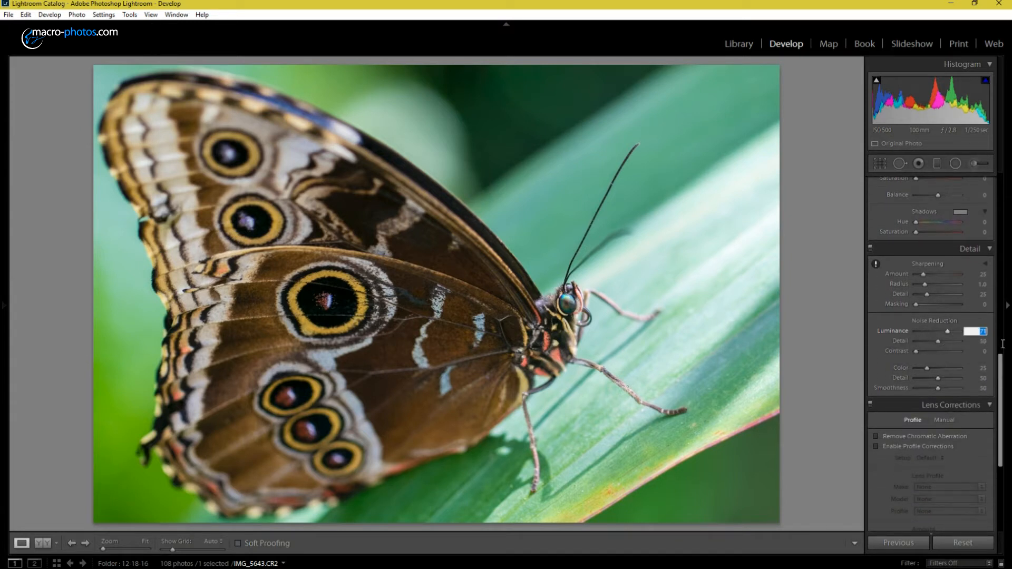
{"action": "type", "text": "70"}
{"action": "key", "text": "Return"}
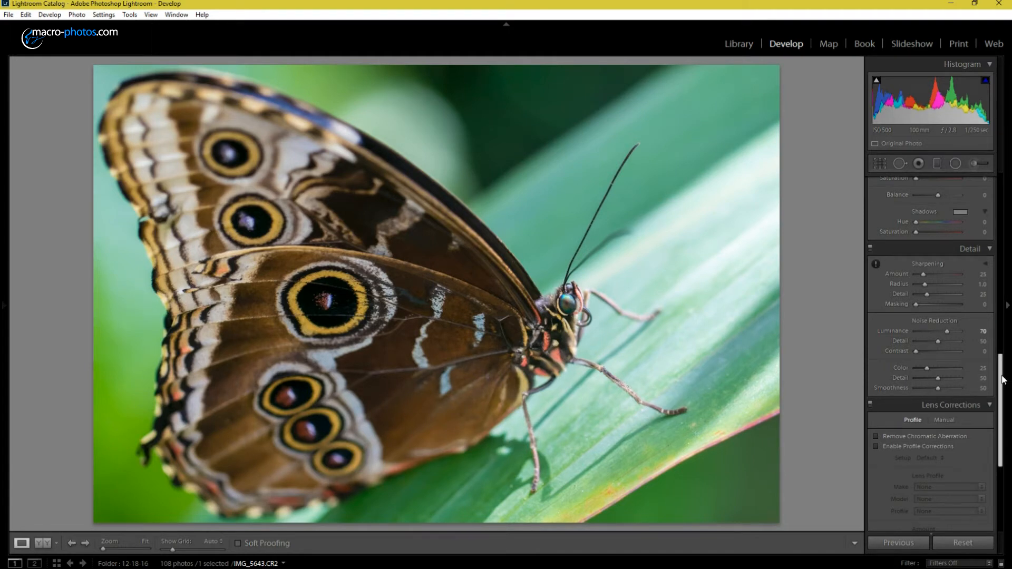
Step: Enable chromatic aberration removal and lens profile corrections for the photo
{"action": "left_click_drag", "start_coordinate": [1002, 380], "coordinate": [1001, 418]}
{"action": "left_click", "coordinate": [876, 312]}
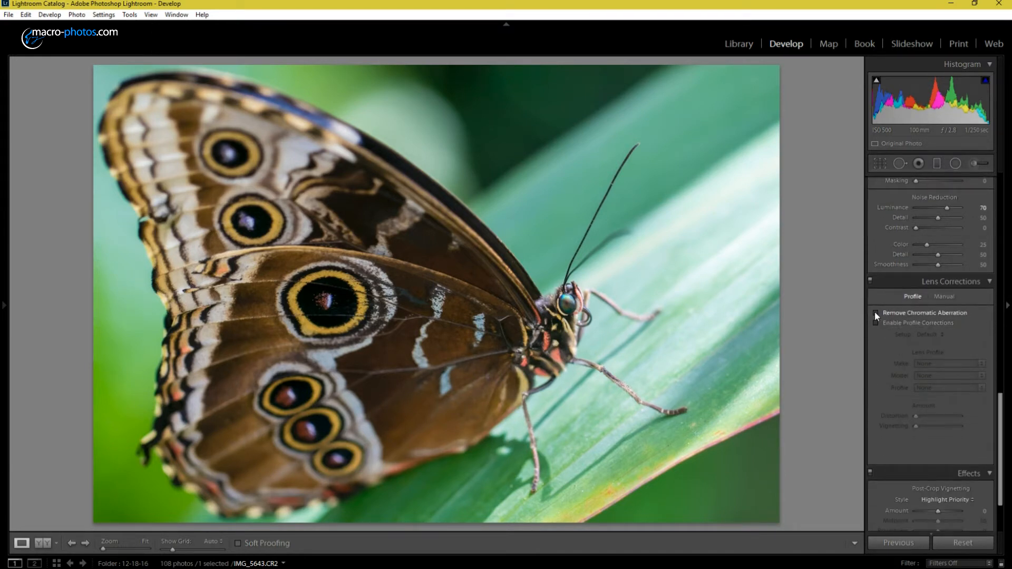
{"action": "left_click", "coordinate": [876, 322]}
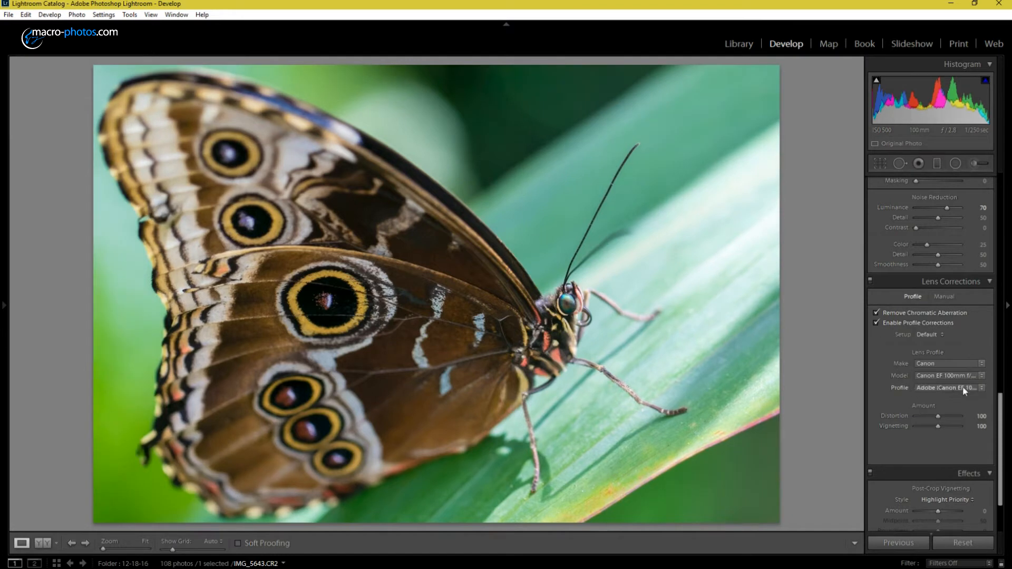
Step: Set the post-crop vignetting amount to −14
{"action": "left_click_drag", "start_coordinate": [1001, 411], "coordinate": [1001, 437]}
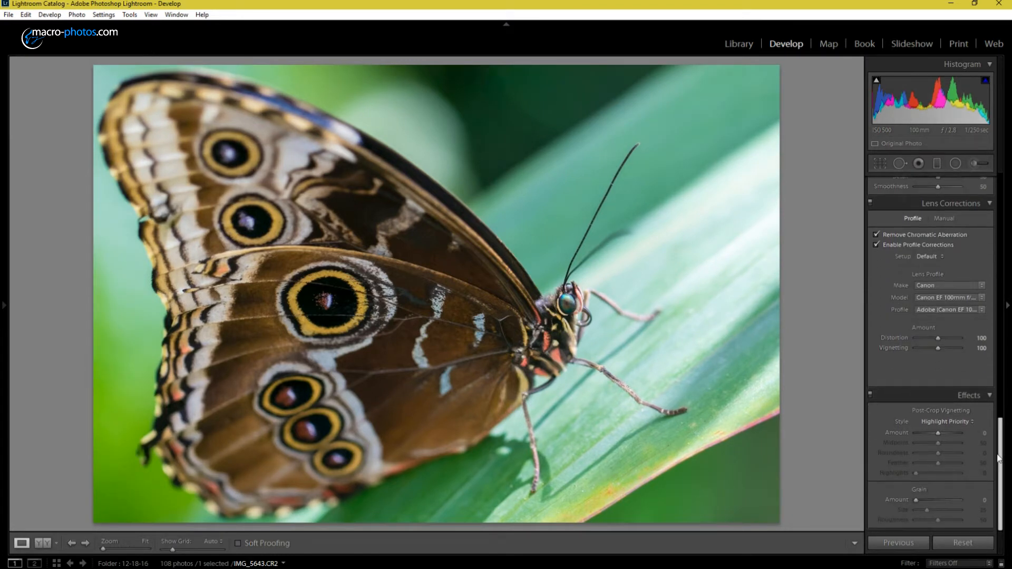
{"action": "left_click", "coordinate": [983, 433]}
{"action": "type", "text": "-14"}
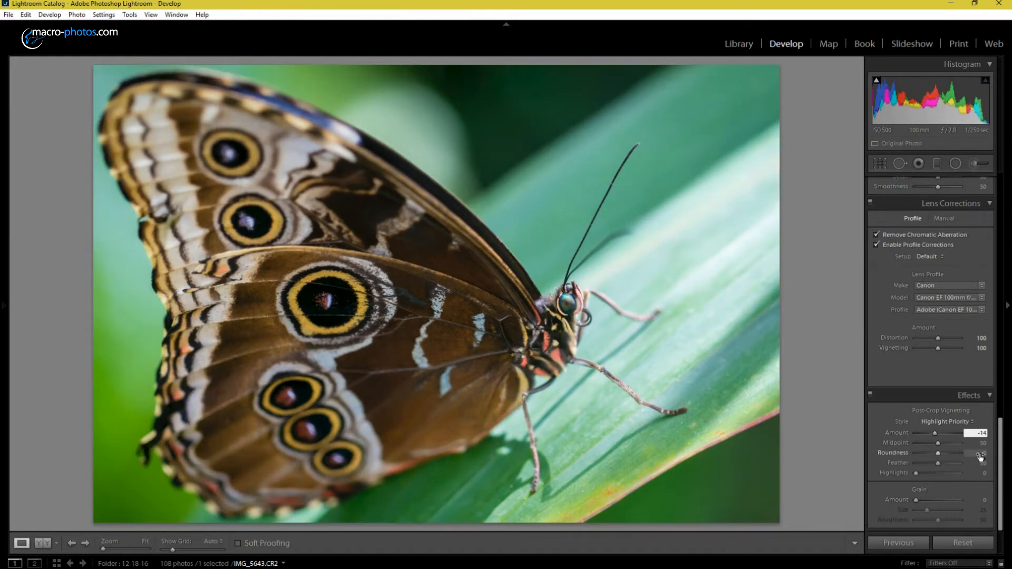
{"action": "key", "text": "Return"}
Step: Add graduated filters with exposure −2.00 and shadows −40, darkening the photo's upper-right and lower-right corners
{"action": "scroll", "coordinate": [980, 456], "scroll_direction": "up", "scroll_amount": 20}
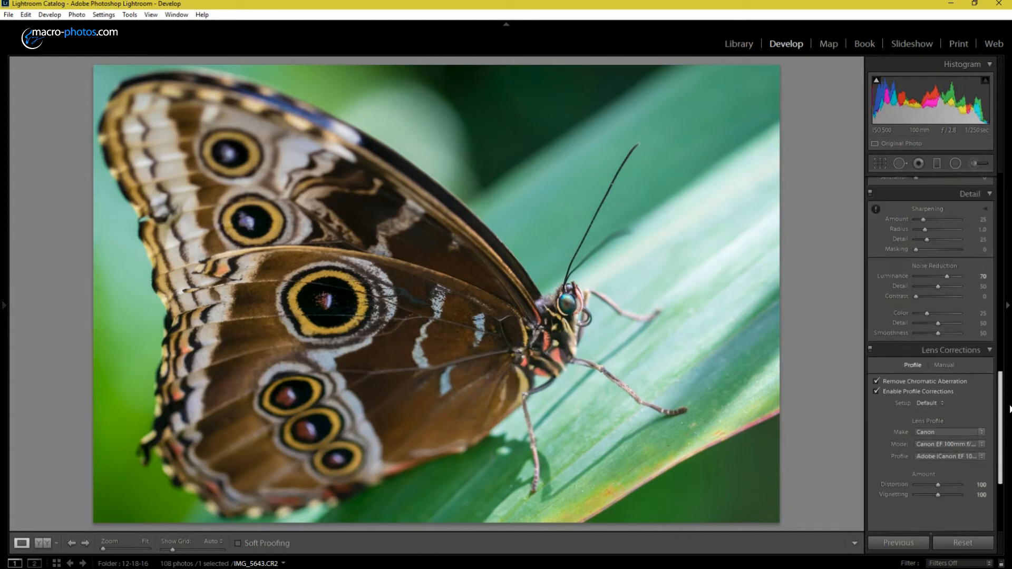
{"action": "left_click", "coordinate": [939, 163]}
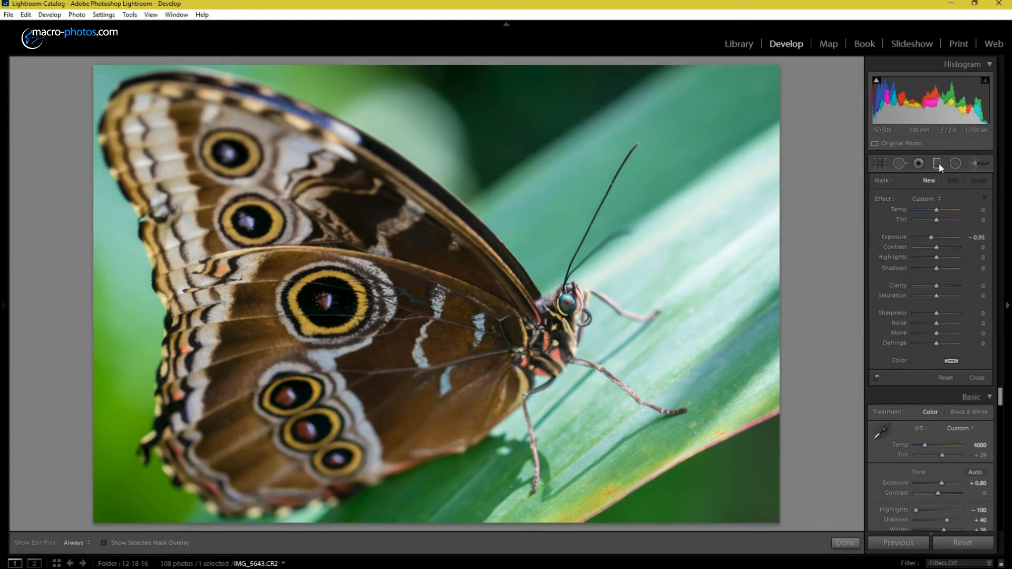
{"action": "left_click", "coordinate": [974, 237]}
{"action": "type", "text": "-2"}
{"action": "key", "text": "Return"}
{"action": "left_click_drag", "start_coordinate": [643, 82], "coordinate": [539, 297]}
{"action": "left_click_drag", "start_coordinate": [936, 268], "coordinate": [928, 279]}
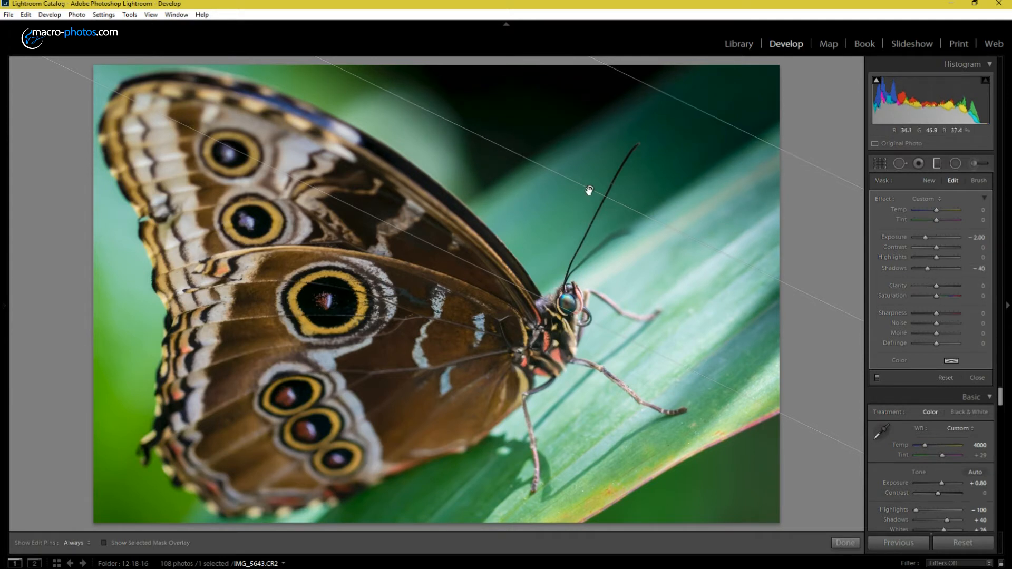
{"action": "left_click_drag", "start_coordinate": [775, 513], "coordinate": [690, 400]}
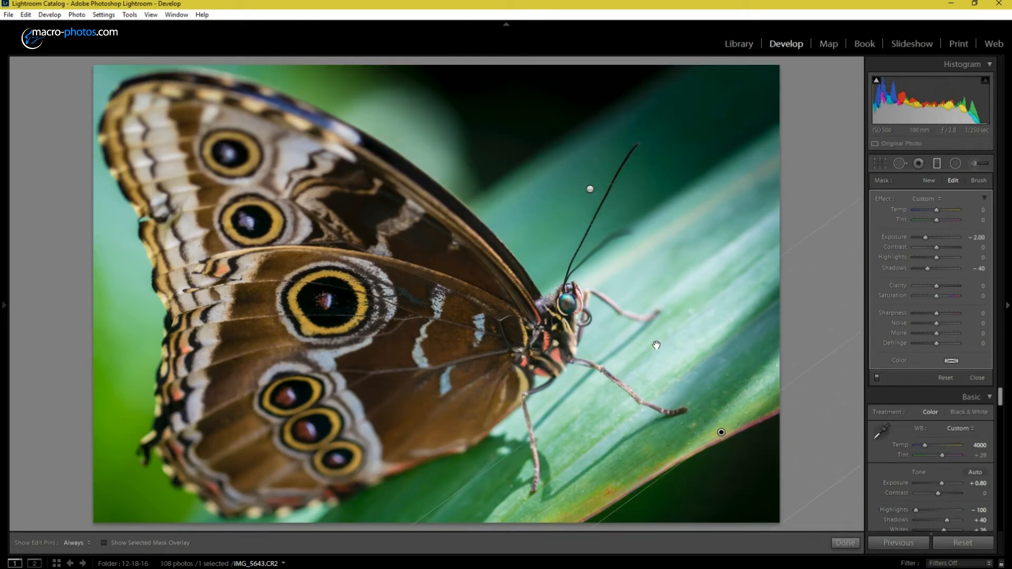
Step: Compare the photo with the graduated filters switched off and on
{"action": "left_click", "coordinate": [876, 378]}
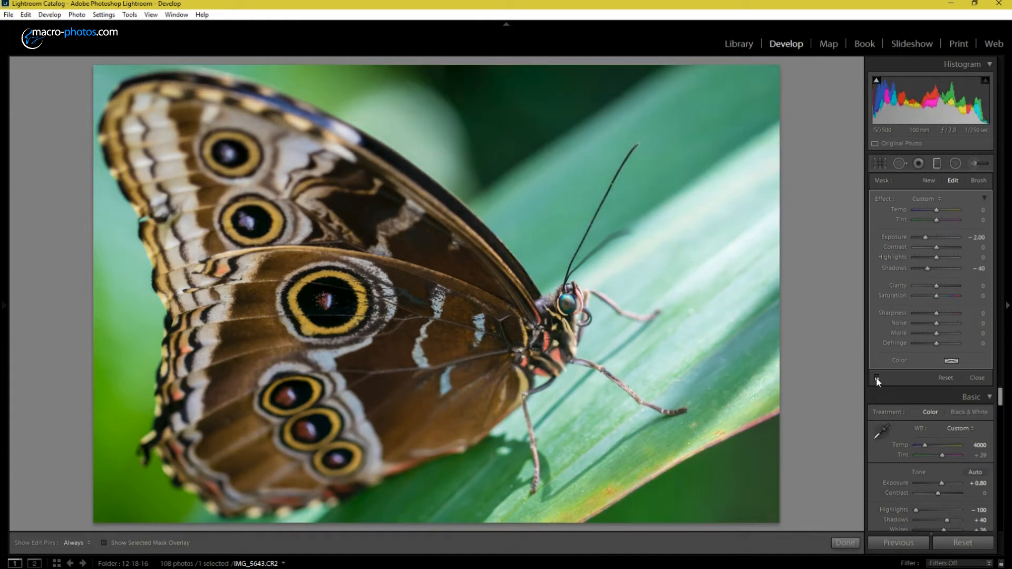
{"action": "left_click", "coordinate": [876, 377]}
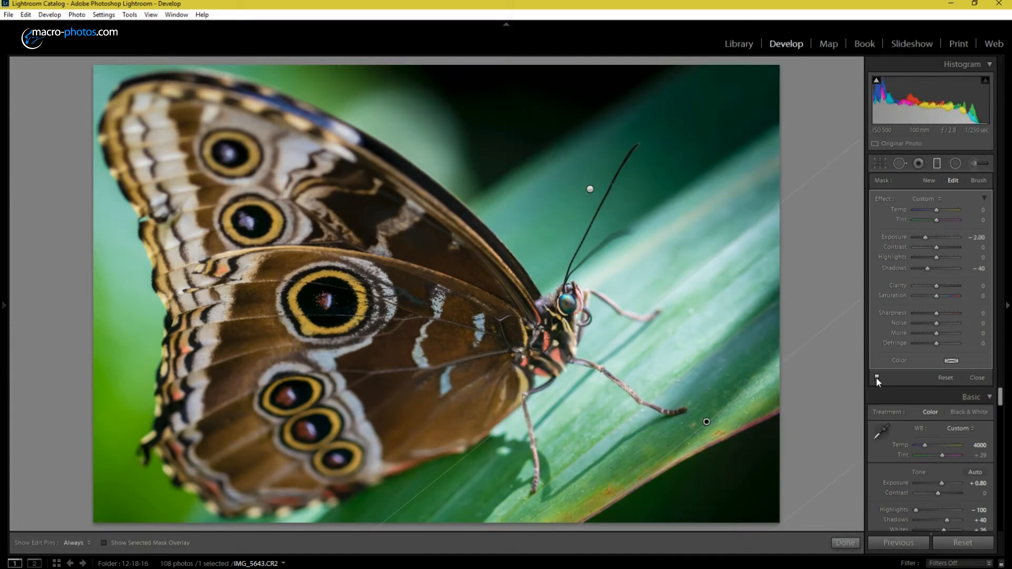
{"action": "left_click", "coordinate": [876, 377]}
{"action": "left_click", "coordinate": [876, 378]}
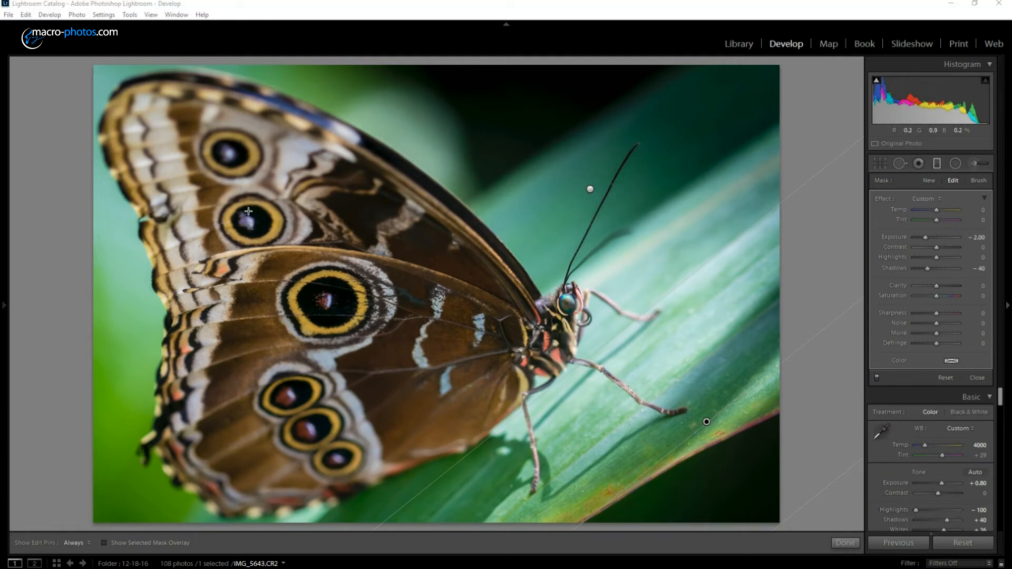
Step: Add an inverted-mask radial filter over the largest wing eyespot with exposure 0.45, saturation 100 and feather 20
{"action": "left_click", "coordinate": [957, 165]}
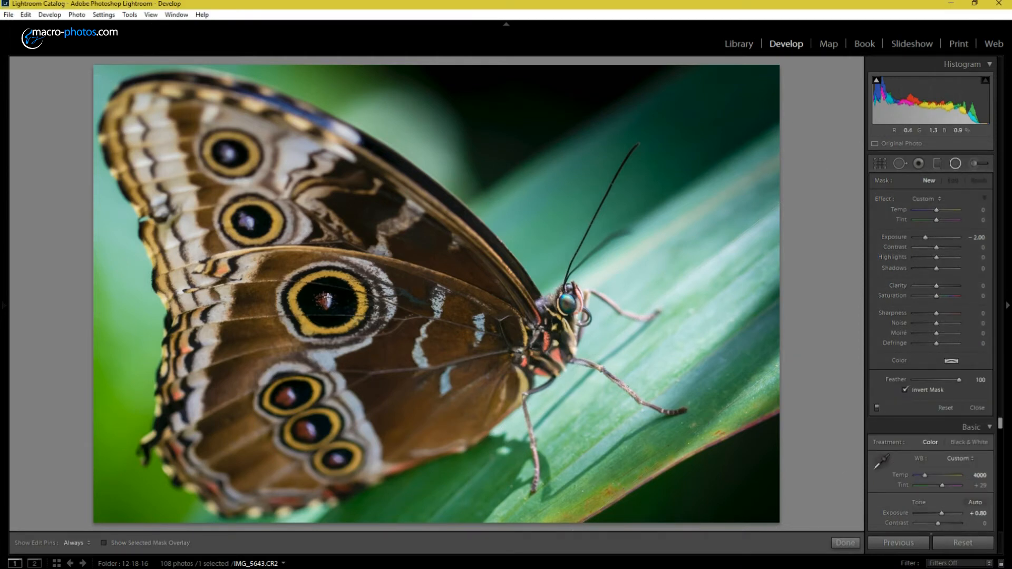
{"action": "left_click_drag", "start_coordinate": [327, 302], "coordinate": [366, 336]}
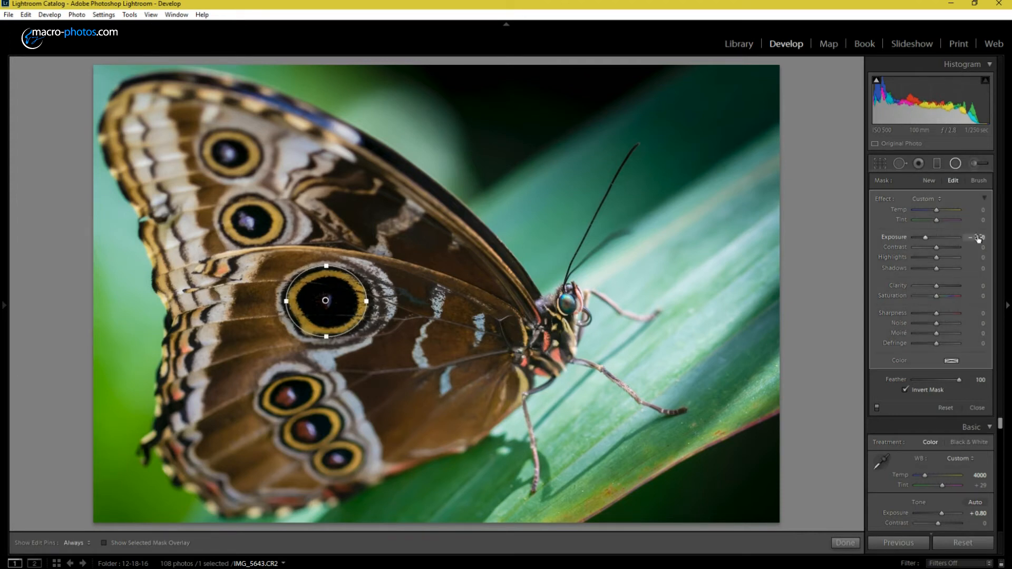
{"action": "left_click", "coordinate": [977, 238]}
{"action": "type", "text": "0.45"}
{"action": "key", "text": "Return"}
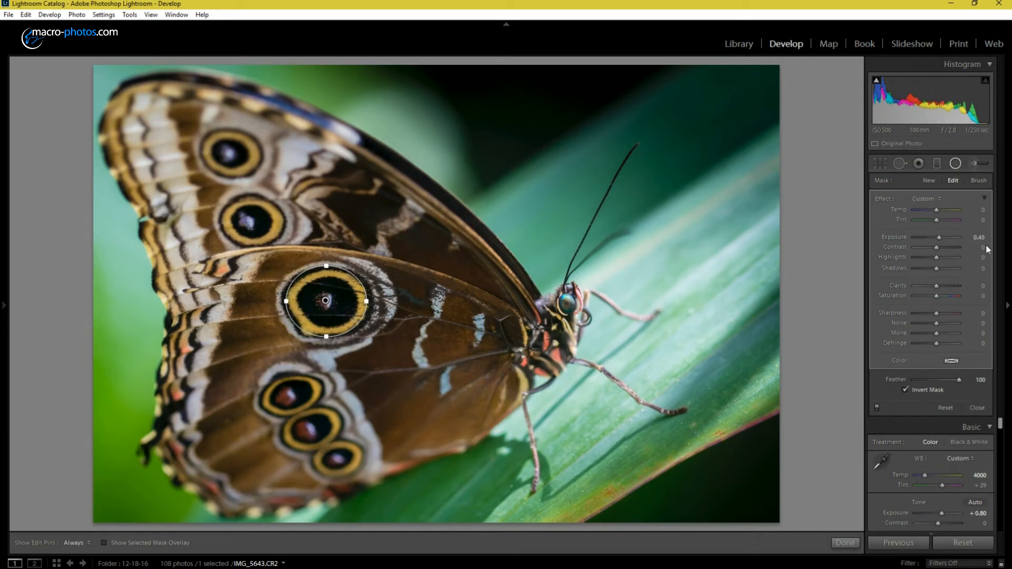
{"action": "left_click_drag", "start_coordinate": [937, 296], "coordinate": [982, 297]}
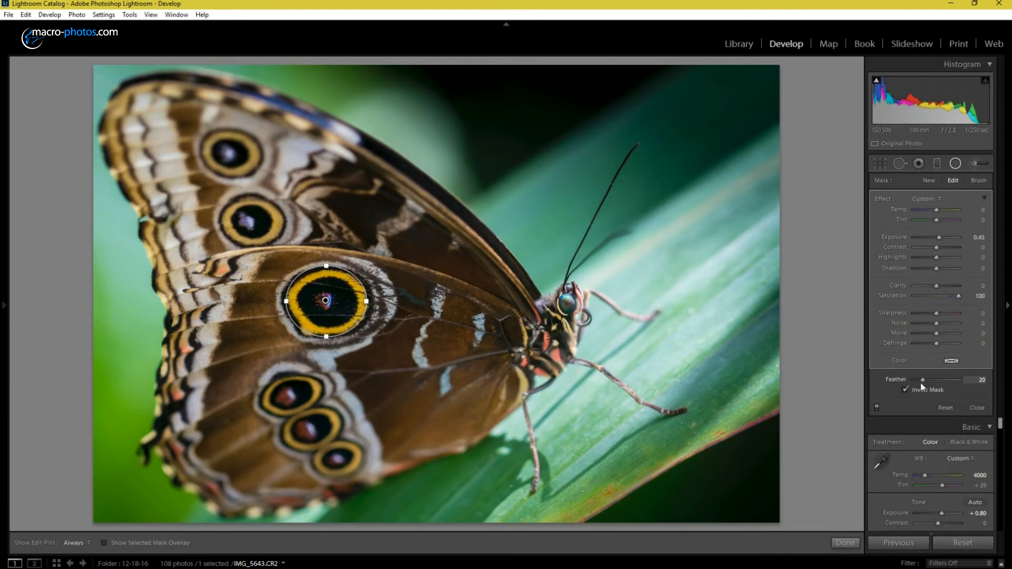
Step: Compare the largest eyespot with the radial filter switched off and on
{"action": "left_click", "coordinate": [876, 409]}
{"action": "left_click", "coordinate": [878, 409]}
{"action": "left_click", "coordinate": [877, 409]}
{"action": "left_click", "coordinate": [878, 410]}
Step: Duplicate the radial filter onto the eyespot above the largest one, and place a matching filter over the uppermost eyespot
{"action": "right_click", "coordinate": [326, 300]}
{"action": "left_click", "coordinate": [349, 307]}
{"action": "left_click_drag", "start_coordinate": [326, 301], "coordinate": [251, 219]}
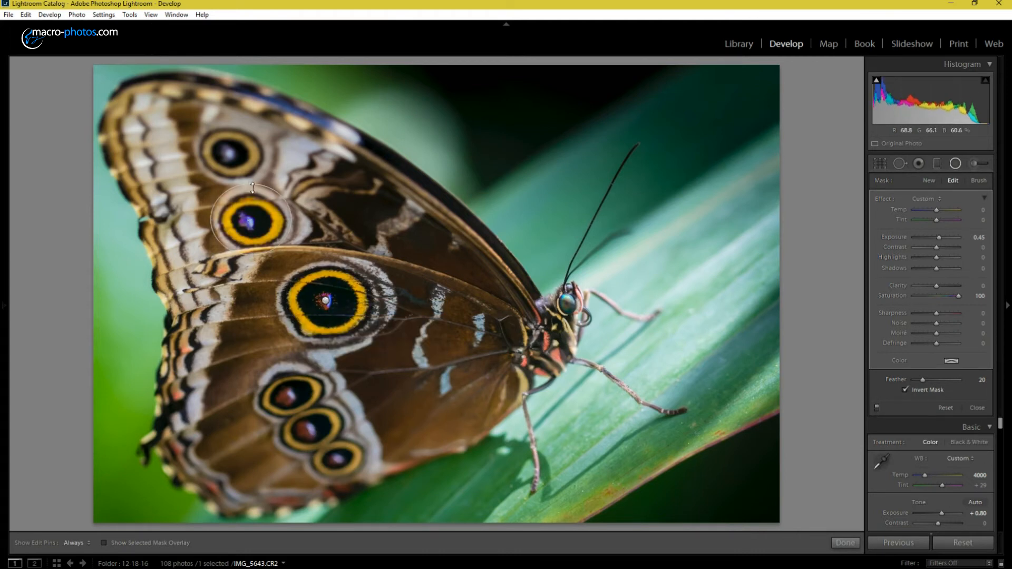
{"action": "left_click_drag", "start_coordinate": [230, 153], "coordinate": [257, 177]}
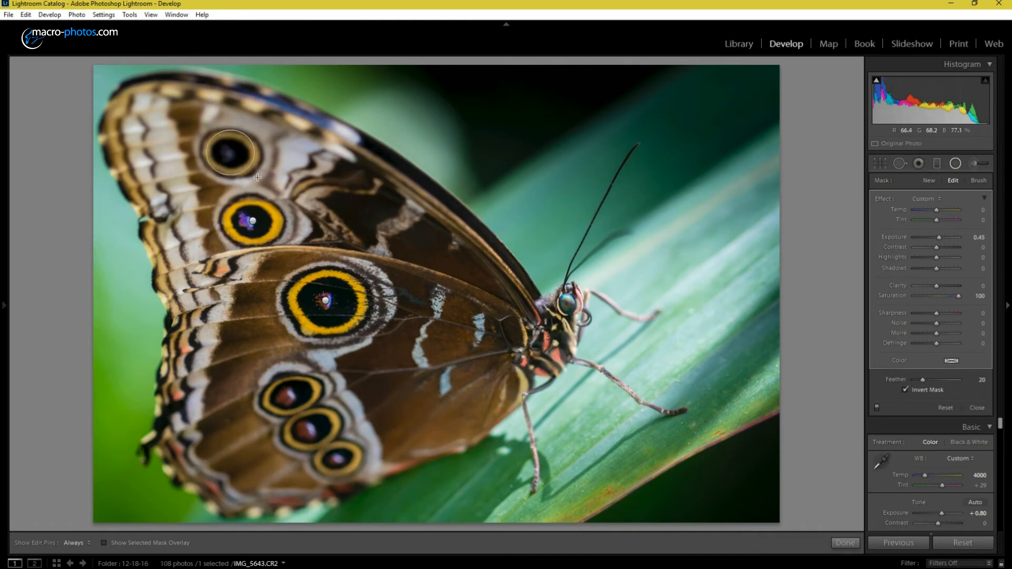
{"action": "key", "text": "ctrl+z"}
{"action": "left_click", "coordinate": [253, 221]}
{"action": "left_click_drag", "start_coordinate": [253, 221], "coordinate": [202, 154]}
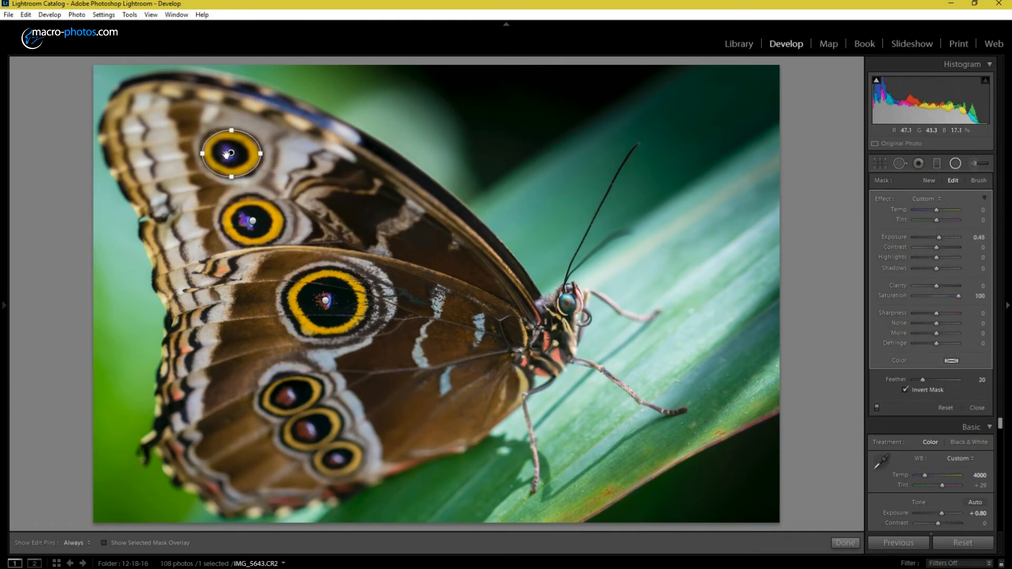
Step: Duplicate the radial filter onto the three lower eyespots, fit each ellipse to its spot, and compare the effect off and on
{"action": "right_click", "coordinate": [253, 221]}
{"action": "left_click", "coordinate": [279, 227]}
{"action": "left_click_drag", "start_coordinate": [253, 222], "coordinate": [322, 406]}
{"action": "left_click_drag", "start_coordinate": [284, 369], "coordinate": [313, 468]}
{"action": "right_click", "coordinate": [290, 394]}
{"action": "left_click", "coordinate": [315, 400]}
{"action": "right_click", "coordinate": [312, 427]}
{"action": "left_click", "coordinate": [338, 433]}
{"action": "left_click_drag", "start_coordinate": [341, 482], "coordinate": [337, 459]}
{"action": "left_click", "coordinate": [876, 407]}
{"action": "left_click", "coordinate": [876, 407]}
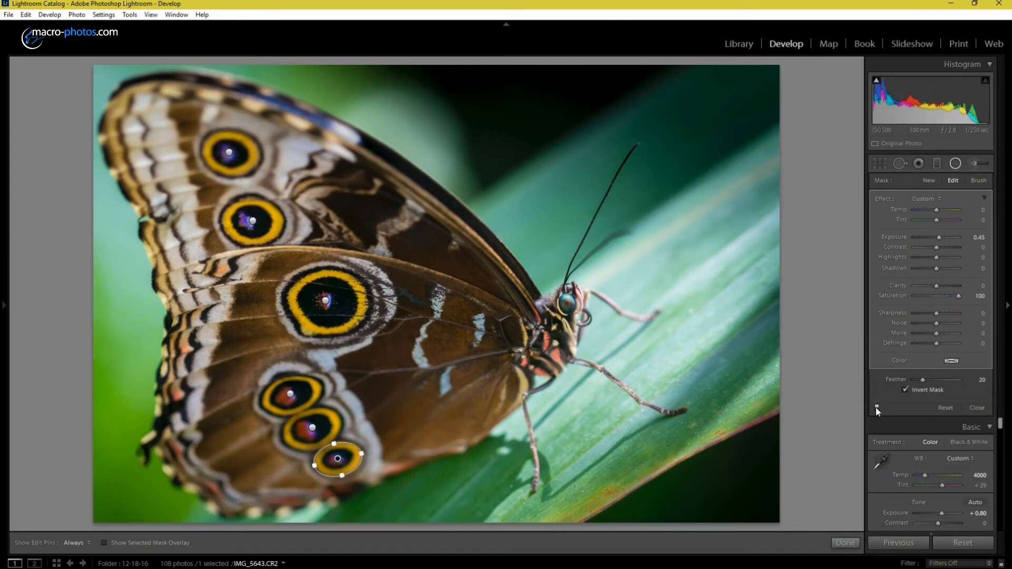
Step: Duplicate the lowest eyespot's radial filter onto the butterfly's eye, fit the ellipse to it, and adjust the filter's clarity
{"action": "left_click", "coordinate": [876, 407]}
{"action": "left_click", "coordinate": [876, 407]}
{"action": "right_click", "coordinate": [339, 460]}
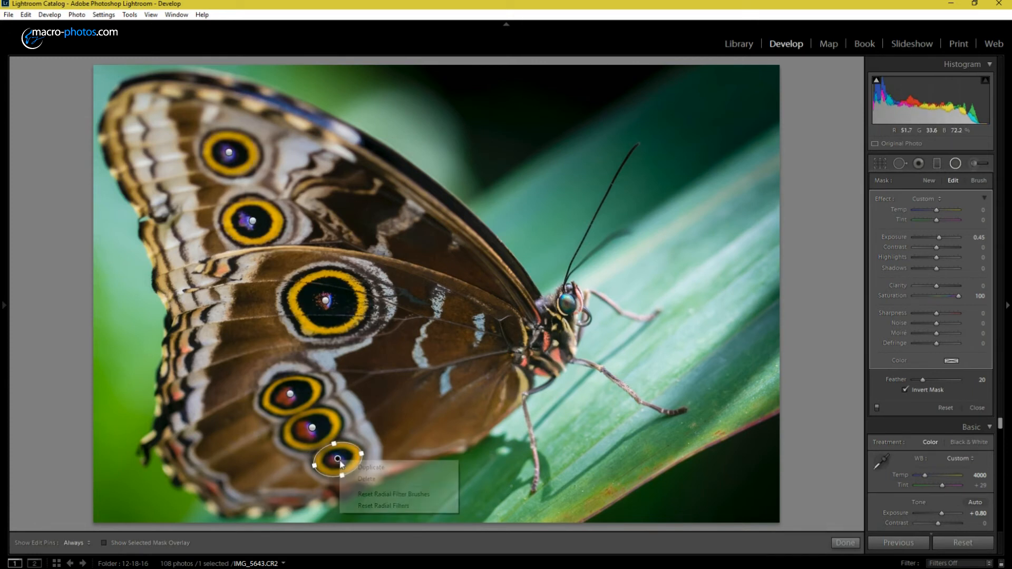
{"action": "left_click", "coordinate": [371, 467]}
{"action": "left_click_drag", "start_coordinate": [338, 459], "coordinate": [568, 303]}
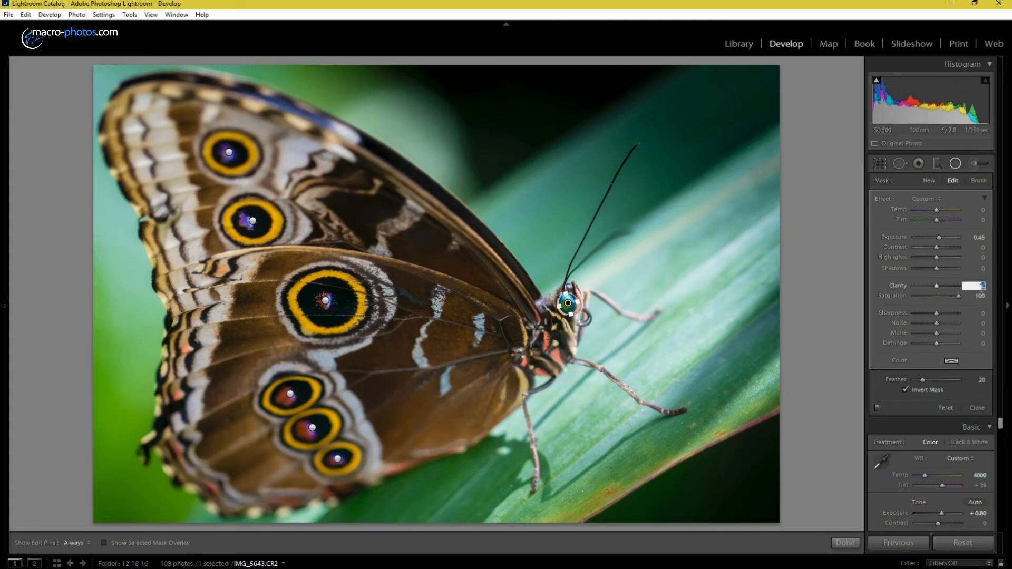
{"action": "key", "text": "Return"}
Step: Compare the eye and eyespots with the radial filters switched off and on
{"action": "left_click", "coordinate": [877, 407]}
{"action": "left_click", "coordinate": [876, 408]}
{"action": "left_click", "coordinate": [876, 408]}
{"action": "left_click", "coordinate": [877, 409]}
{"action": "left_click", "coordinate": [876, 407]}
{"action": "left_click", "coordinate": [877, 408]}
{"action": "left_click", "coordinate": [876, 408]}
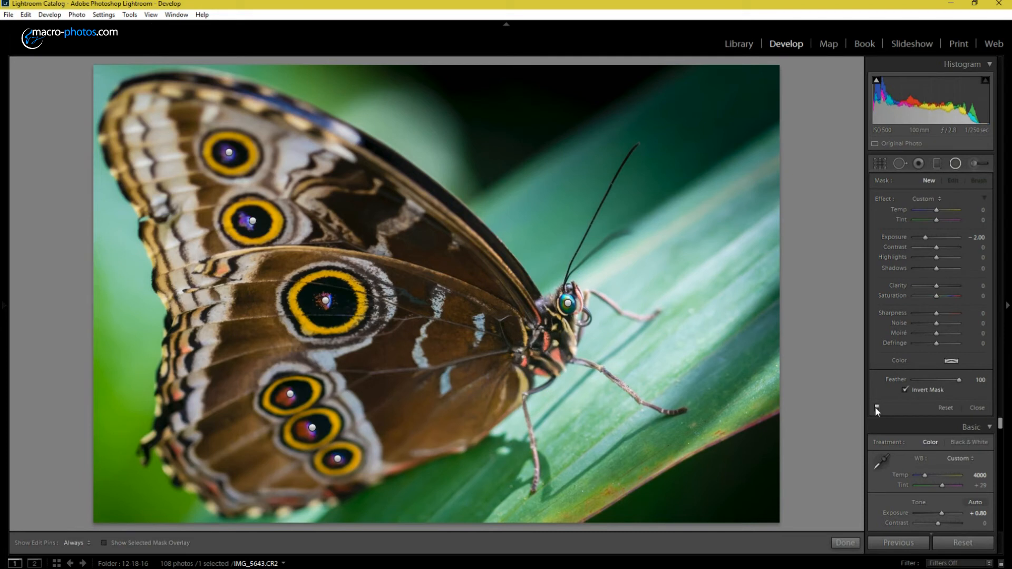
Step: Paint an adjustment brush mask with exposure 0.86 over the light bands and pale areas of the wings
{"action": "key", "text": "k"}
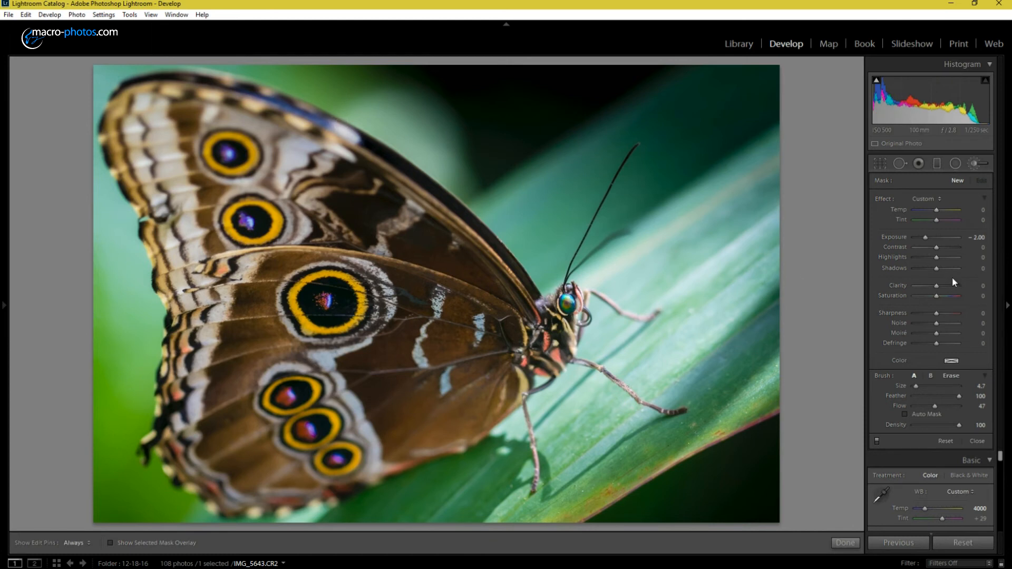
{"action": "left_click", "coordinate": [977, 237]}
{"action": "mouse_move", "coordinate": [164, 132]}
{"action": "left_mouse_down"}
{"action": "mouse_move", "coordinate": [151, 103]}
{"action": "mouse_move", "coordinate": [138, 127]}
{"action": "mouse_move", "coordinate": [188, 316]}
{"action": "mouse_move", "coordinate": [189, 355]}
{"action": "left_mouse_up"}
{"action": "mouse_move", "coordinate": [182, 177]}
{"action": "left_mouse_down"}
{"action": "mouse_move", "coordinate": [203, 300]}
{"action": "mouse_move", "coordinate": [198, 411]}
{"action": "mouse_move", "coordinate": [178, 364]}
{"action": "mouse_move", "coordinate": [191, 444]}
{"action": "mouse_move", "coordinate": [248, 509]}
{"action": "left_mouse_up"}
{"action": "mouse_move", "coordinate": [140, 90]}
{"action": "left_mouse_down"}
{"action": "mouse_move", "coordinate": [210, 91]}
{"action": "mouse_move", "coordinate": [324, 136]}
{"action": "left_mouse_up"}
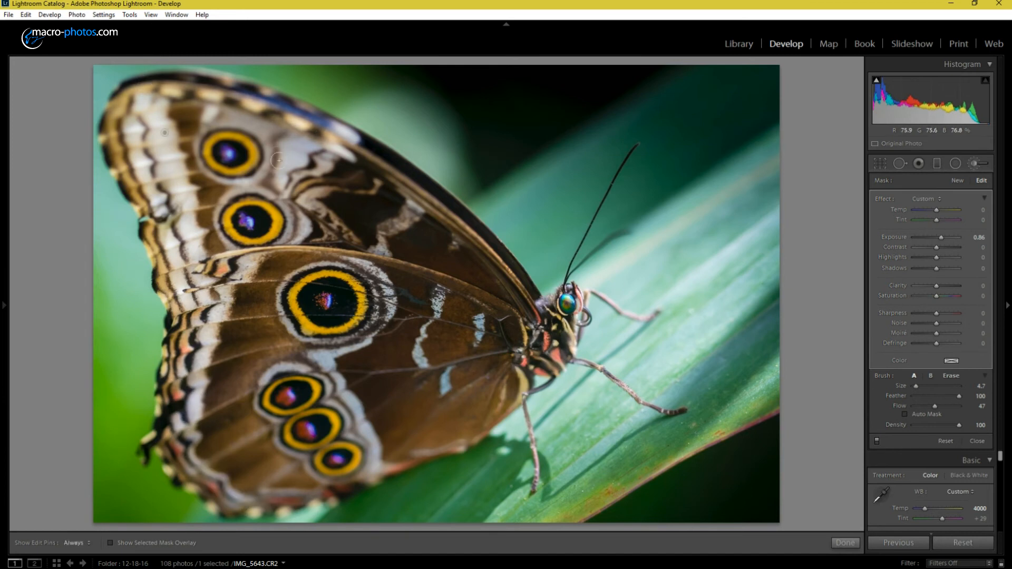
{"action": "mouse_move", "coordinate": [234, 122]}
{"action": "left_mouse_down"}
{"action": "mouse_move", "coordinate": [271, 170]}
{"action": "mouse_move", "coordinate": [203, 141]}
{"action": "mouse_move", "coordinate": [274, 164]}
{"action": "mouse_move", "coordinate": [216, 180]}
{"action": "left_mouse_up"}
{"action": "left_click_drag", "start_coordinate": [310, 149], "coordinate": [288, 215]}
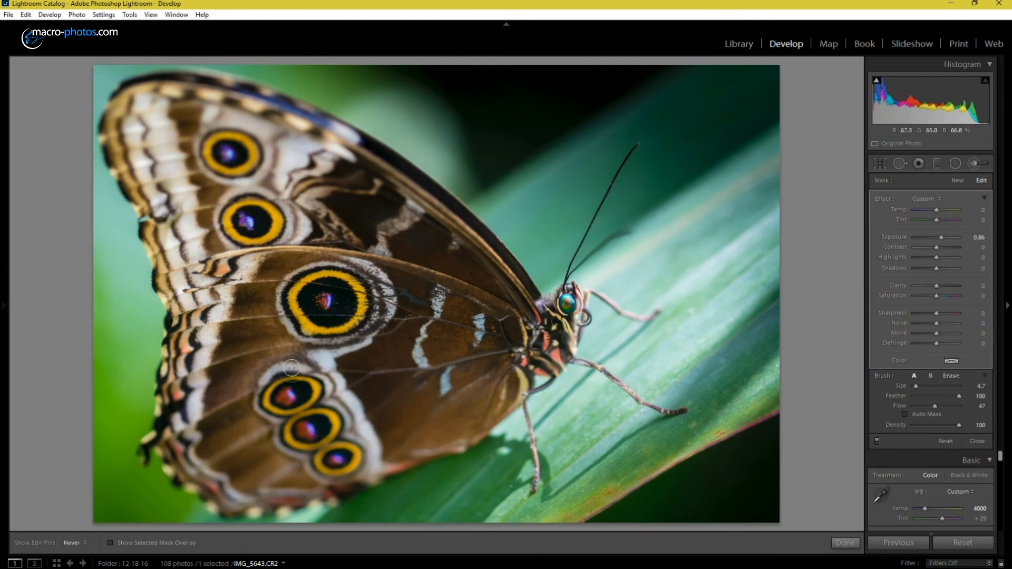
{"action": "key", "text": "h"}
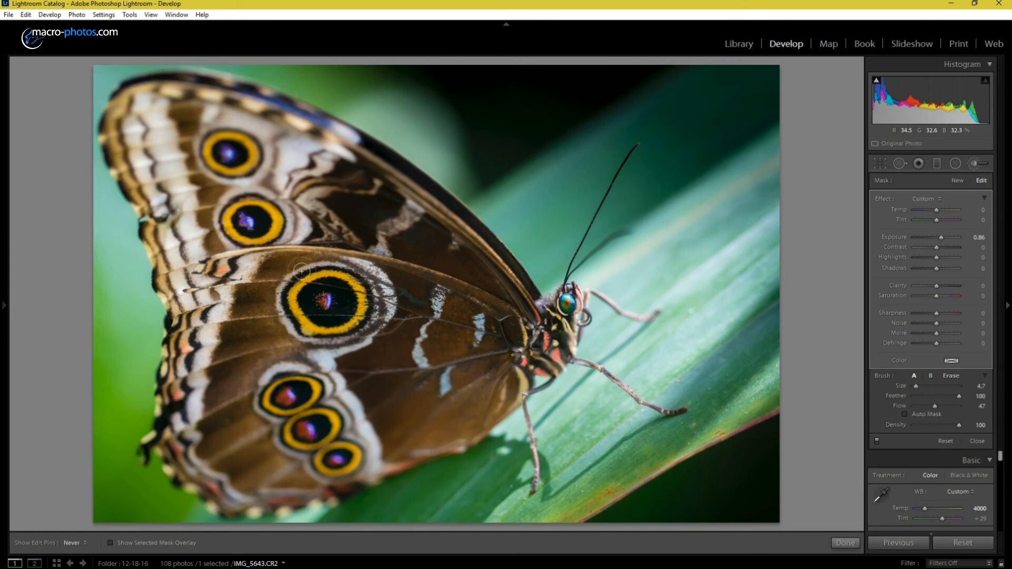
{"action": "key", "text": "h"}
{"action": "key", "text": "h"}
{"action": "key", "text": "h"}
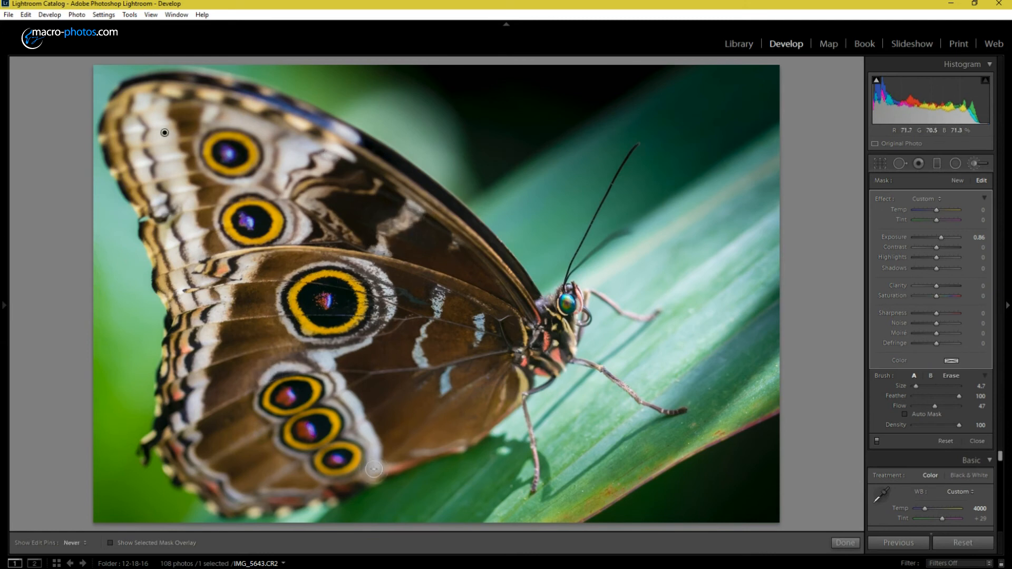
{"action": "key", "text": "h"}
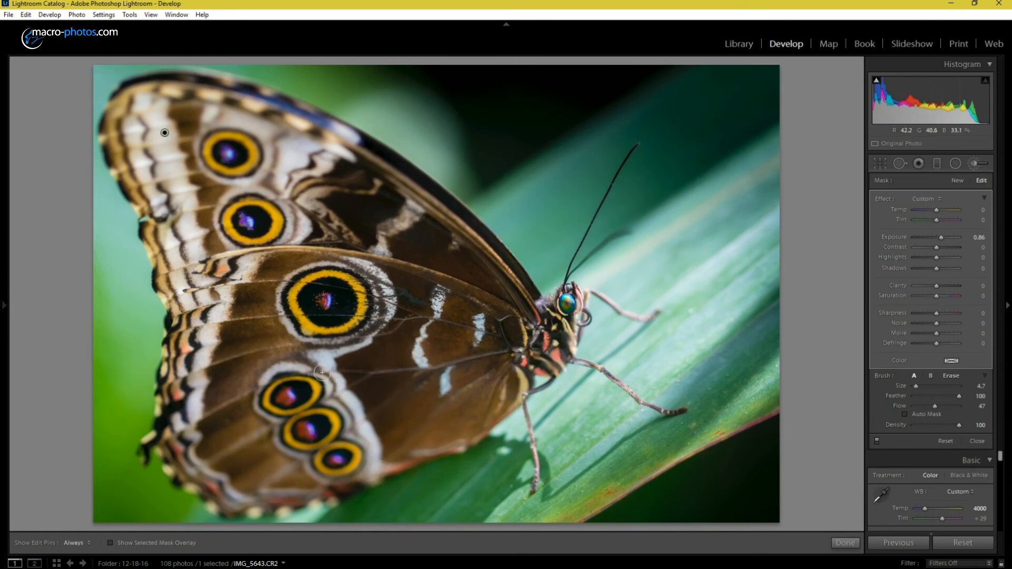
Step: Compare the brightened wing areas with the adjustment brush switched off and on
{"action": "left_click", "coordinate": [877, 441]}
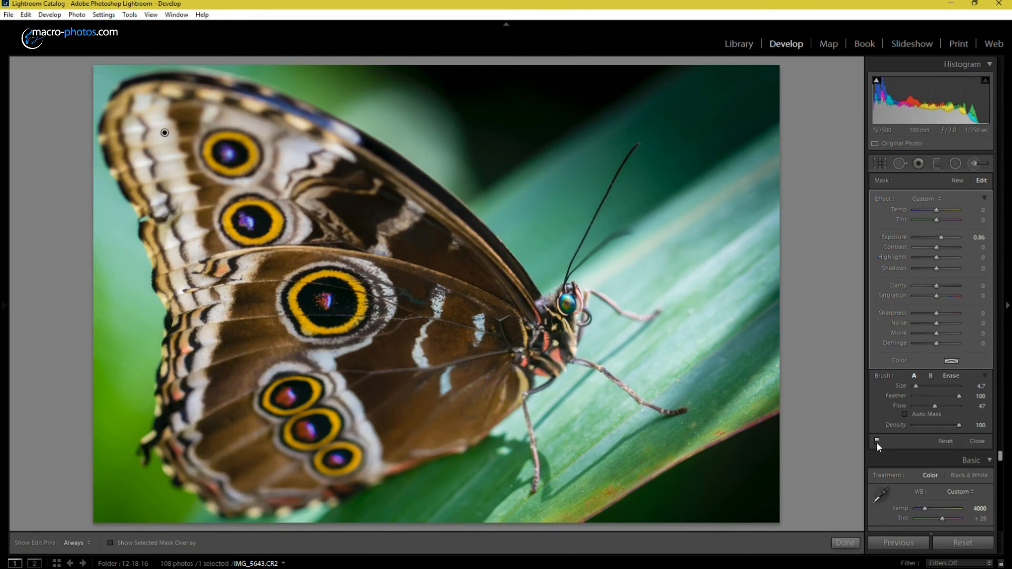
{"action": "left_click", "coordinate": [877, 441]}
{"action": "left_click", "coordinate": [877, 441]}
{"action": "left_click", "coordinate": [877, 441]}
{"action": "left_click", "coordinate": [877, 441]}
Step: Paint a new adjustment brush mask with exposure -0.95 over the dark wing areas and along the wing edges
{"action": "left_click", "coordinate": [953, 184]}
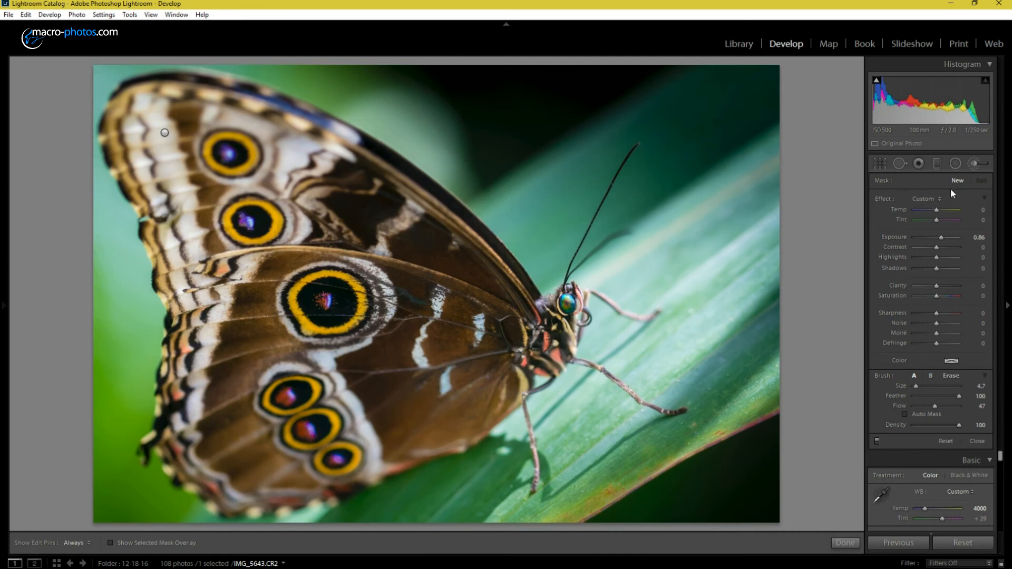
{"action": "left_click_drag", "start_coordinate": [941, 236], "coordinate": [933, 253]}
{"action": "mouse_move", "coordinate": [348, 215]}
{"action": "left_mouse_down"}
{"action": "mouse_move", "coordinate": [397, 221]}
{"action": "mouse_move", "coordinate": [477, 272]}
{"action": "left_mouse_up"}
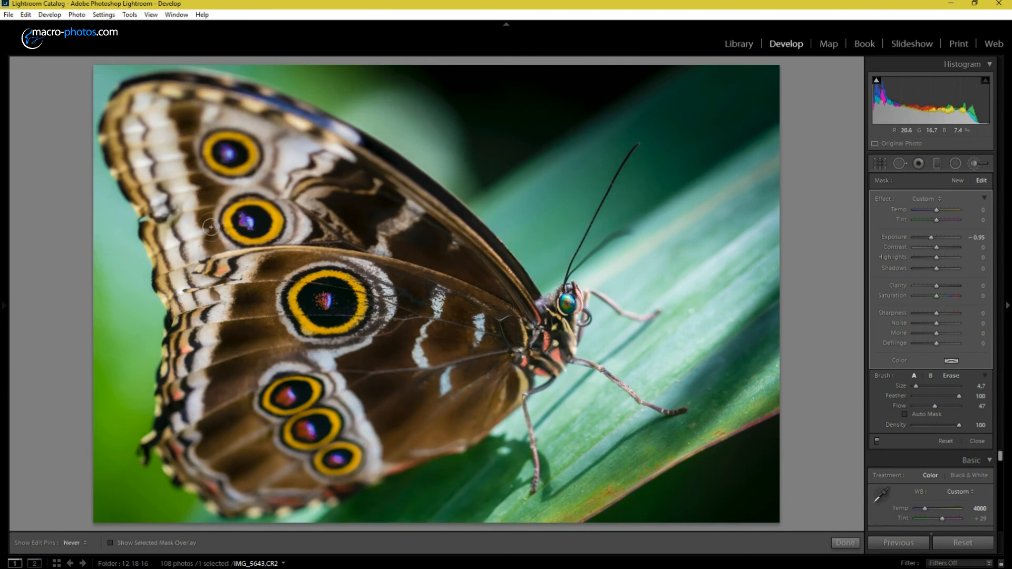
{"action": "mouse_move", "coordinate": [205, 319]}
{"action": "left_mouse_down"}
{"action": "mouse_move", "coordinate": [183, 408]}
{"action": "mouse_move", "coordinate": [193, 363]}
{"action": "left_mouse_up"}
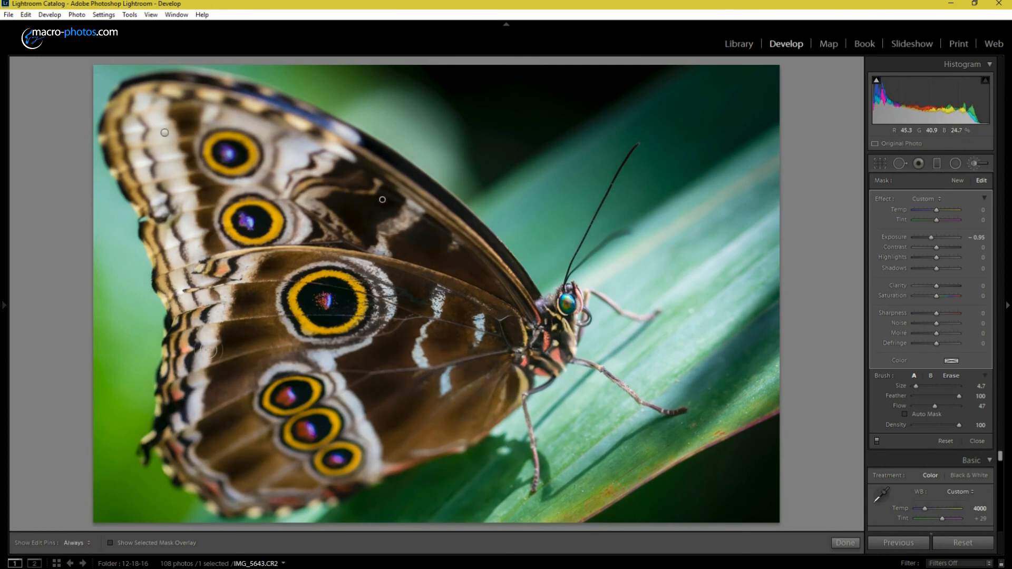
{"action": "mouse_move", "coordinate": [127, 194]}
{"action": "left_mouse_down"}
{"action": "mouse_move", "coordinate": [104, 116]}
{"action": "mouse_move", "coordinate": [179, 90]}
{"action": "mouse_move", "coordinate": [111, 98]}
{"action": "left_mouse_up"}
{"action": "mouse_move", "coordinate": [472, 220]}
{"action": "left_mouse_down"}
{"action": "mouse_move", "coordinate": [386, 152]}
{"action": "mouse_move", "coordinate": [460, 212]}
{"action": "left_mouse_up"}
Step: Compare the wings with the brush adjustments off and on, and view the photo before and after side by side
{"action": "left_click", "coordinate": [877, 441]}
{"action": "left_click", "coordinate": [876, 441]}
{"action": "left_click", "coordinate": [876, 441]}
{"action": "left_click", "coordinate": [877, 441]}
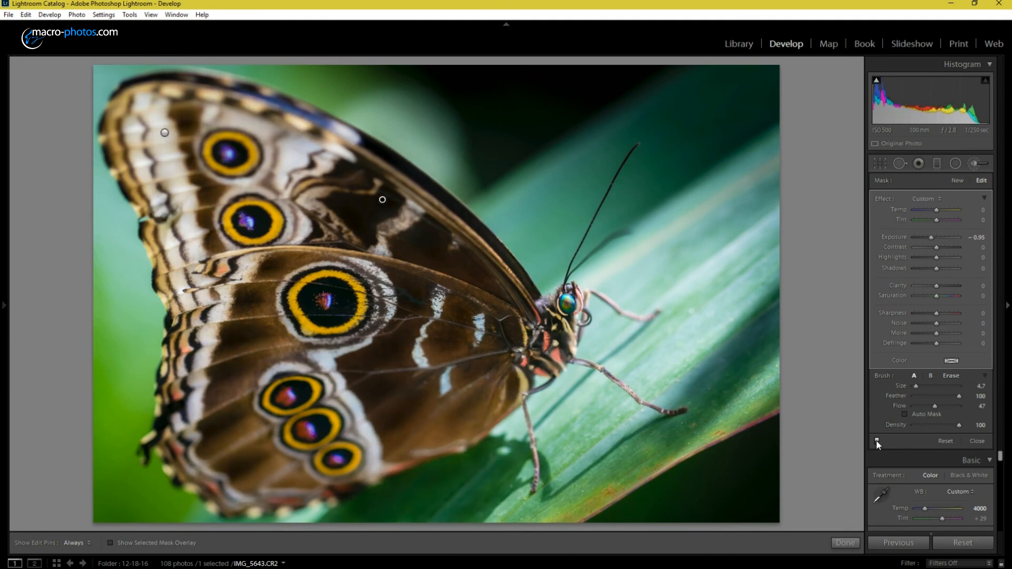
{"action": "key", "text": "y"}
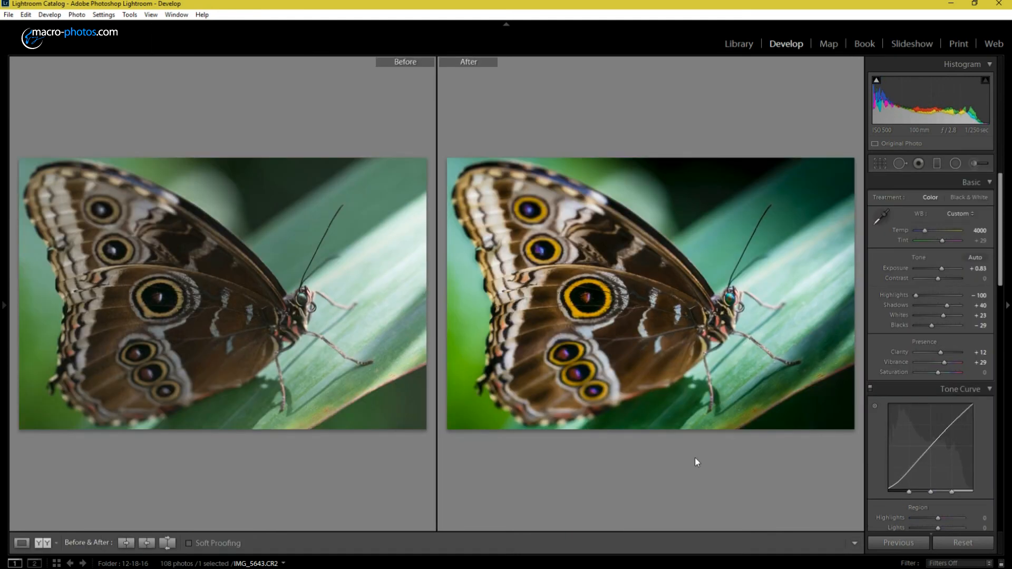